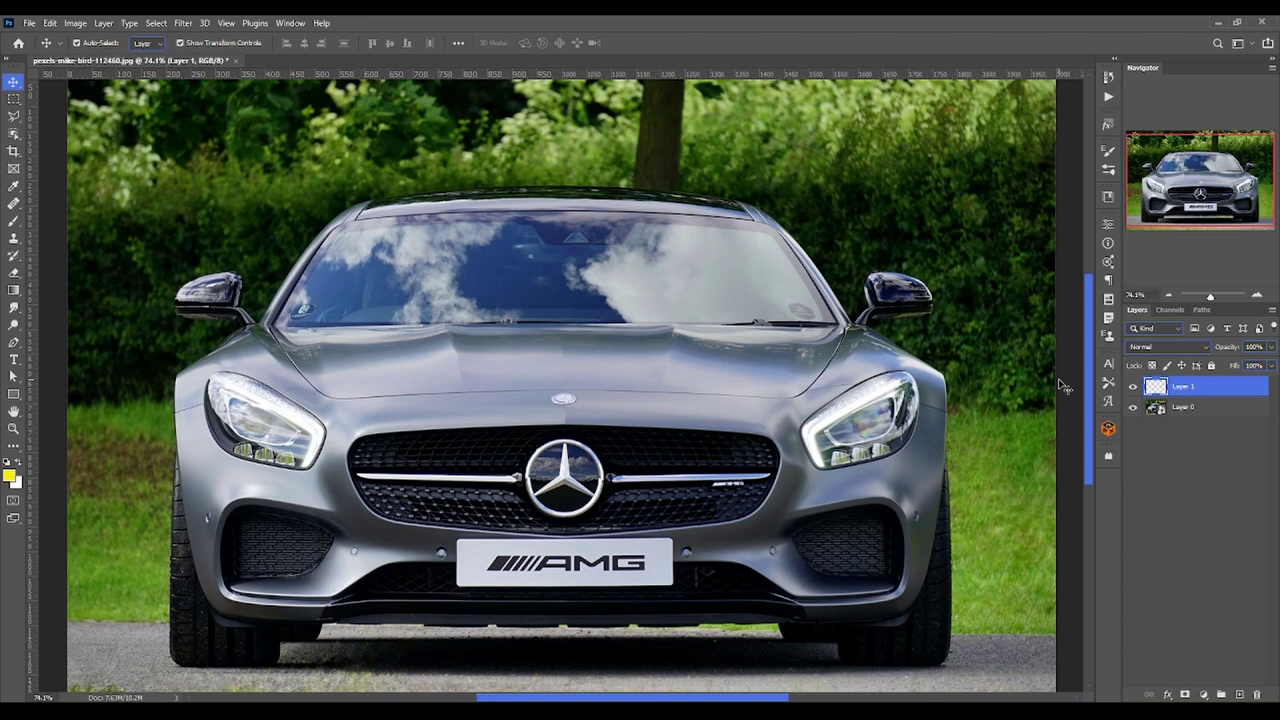
Add the person's name as bold Poppins 74.25 pt text above the windscreen
left_click(1168, 694)
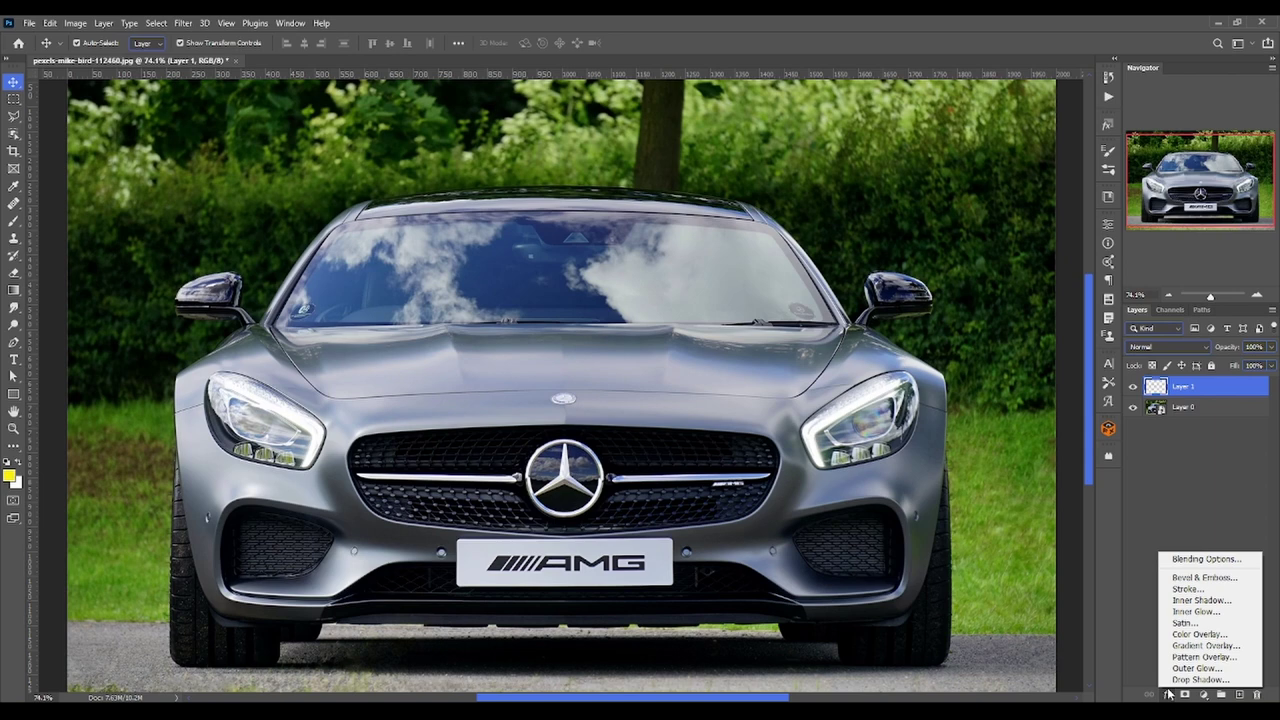
left_click(1178, 436)
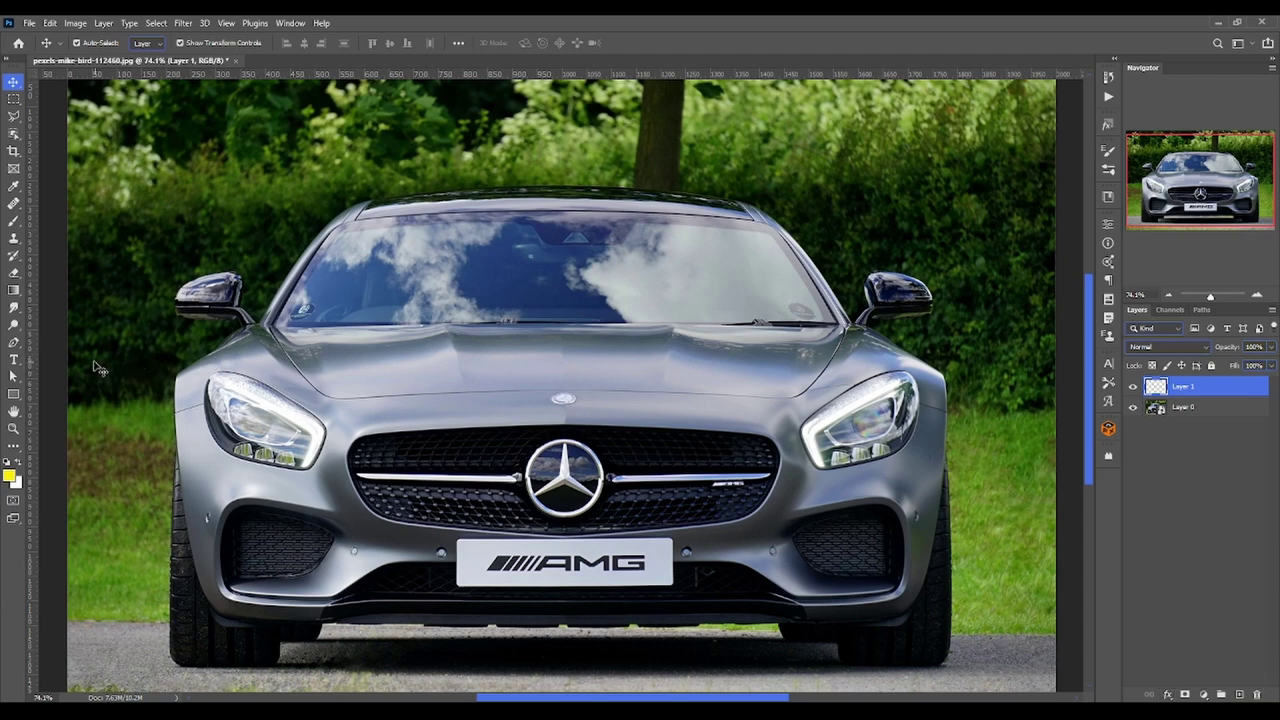
left_click(14, 362)
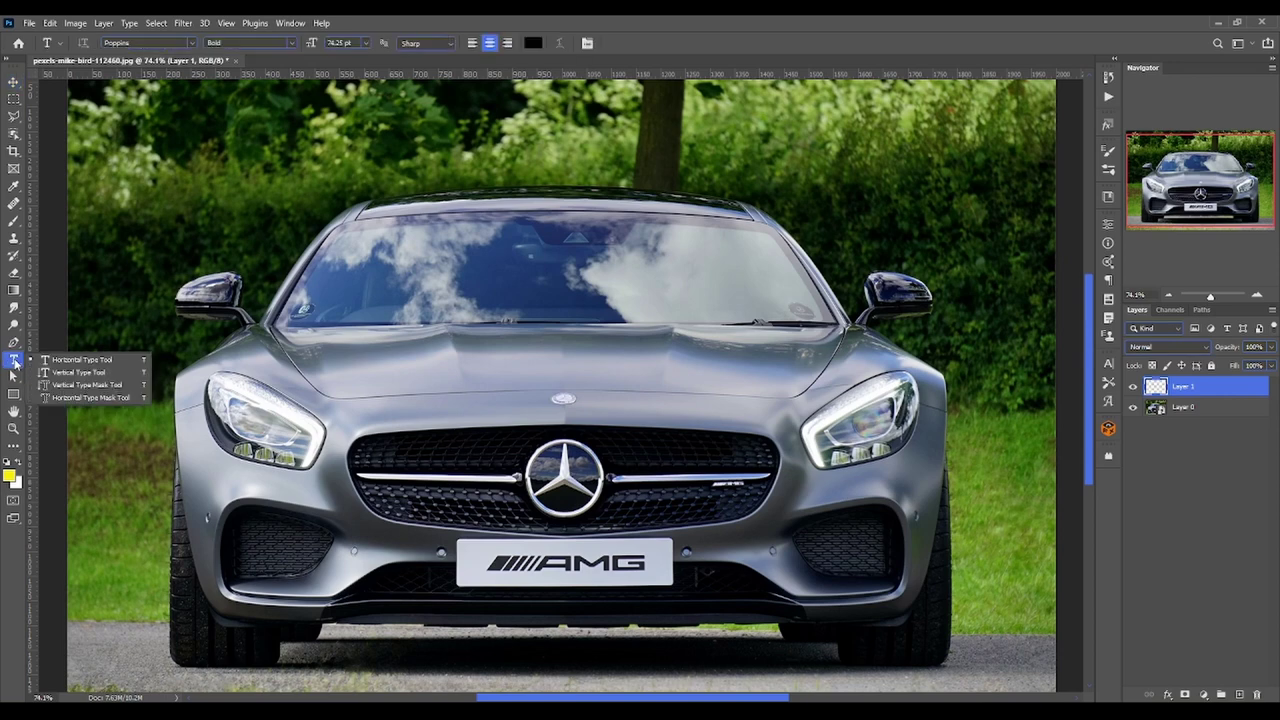
left_click(96, 360)
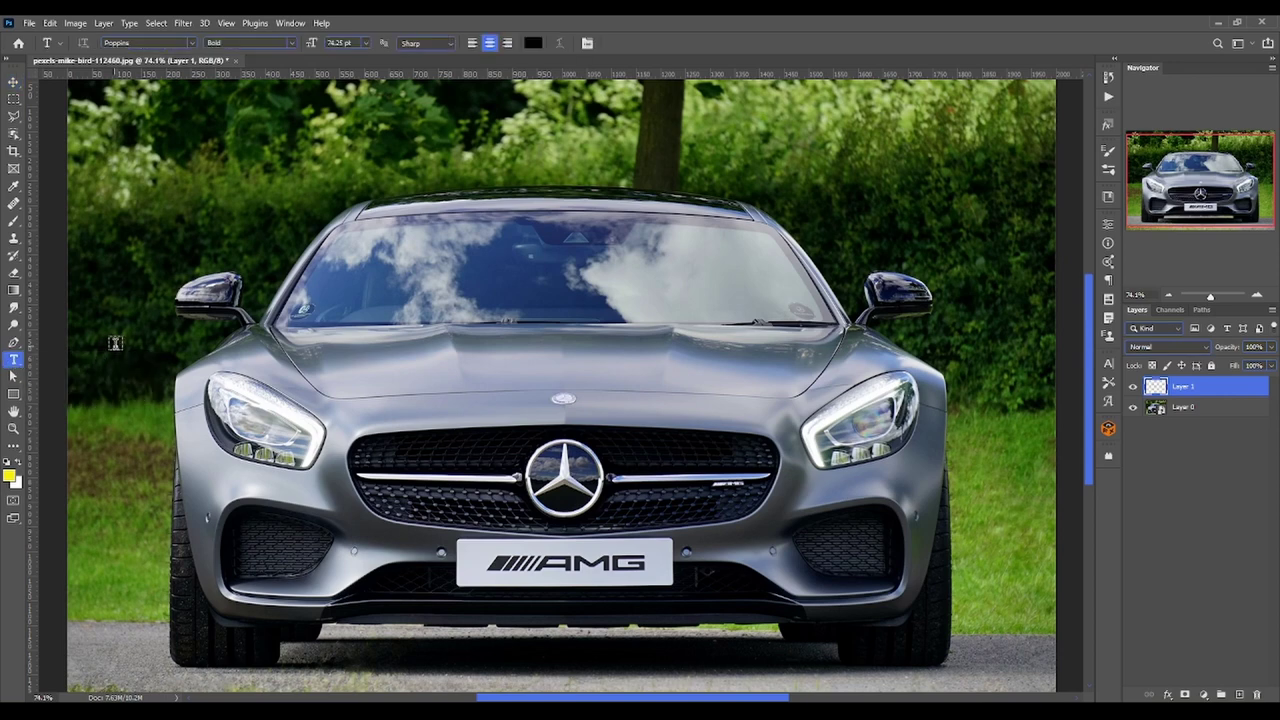
right_click(14, 362)
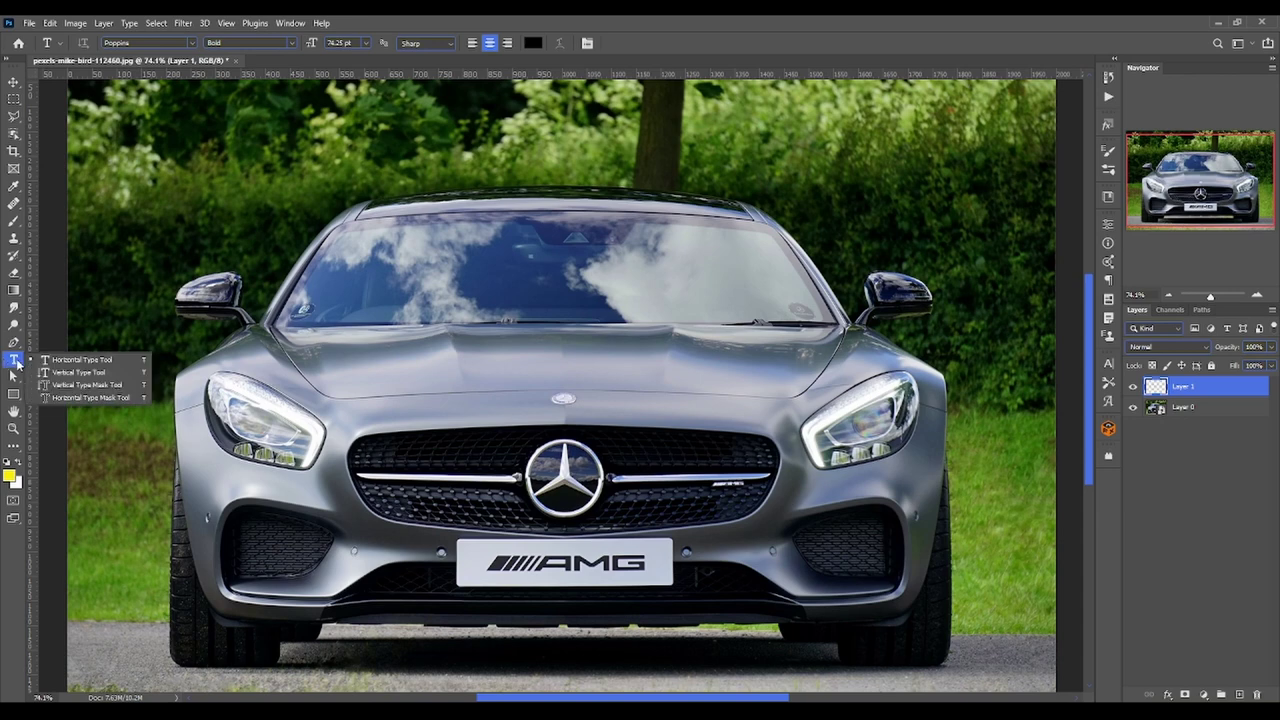
left_click(75, 362)
left_click(379, 247)
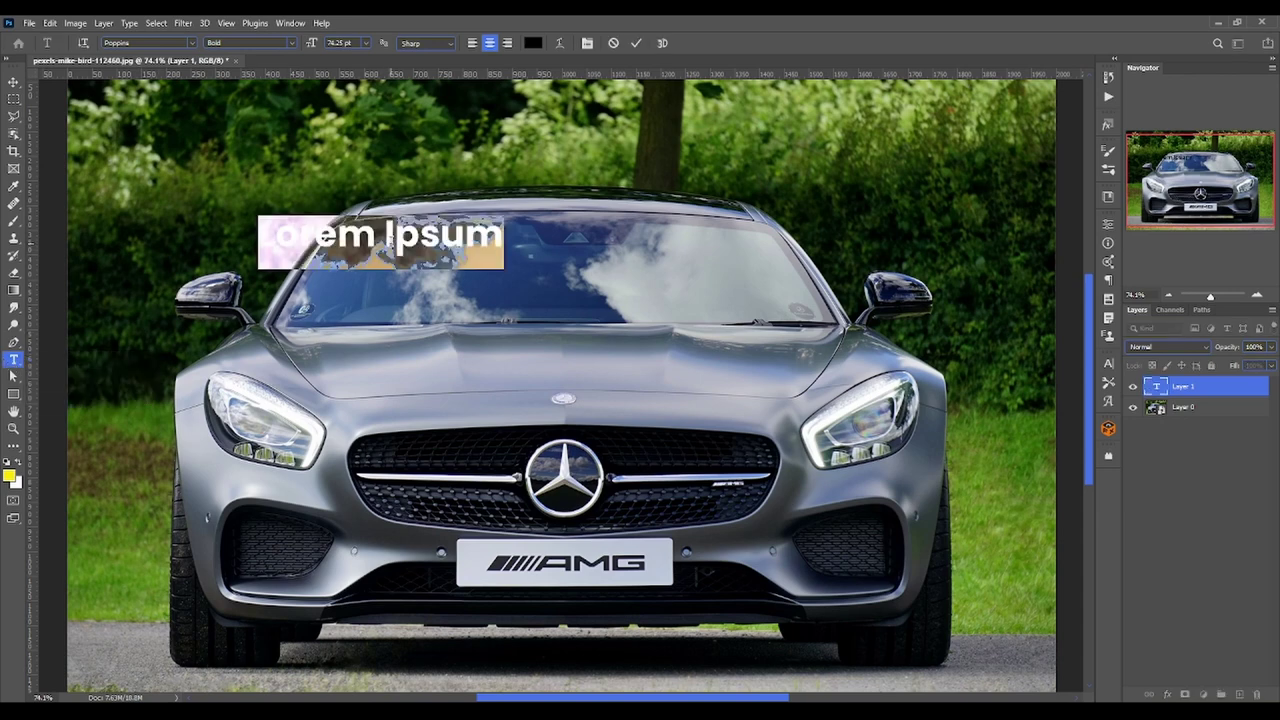
type("Mani")
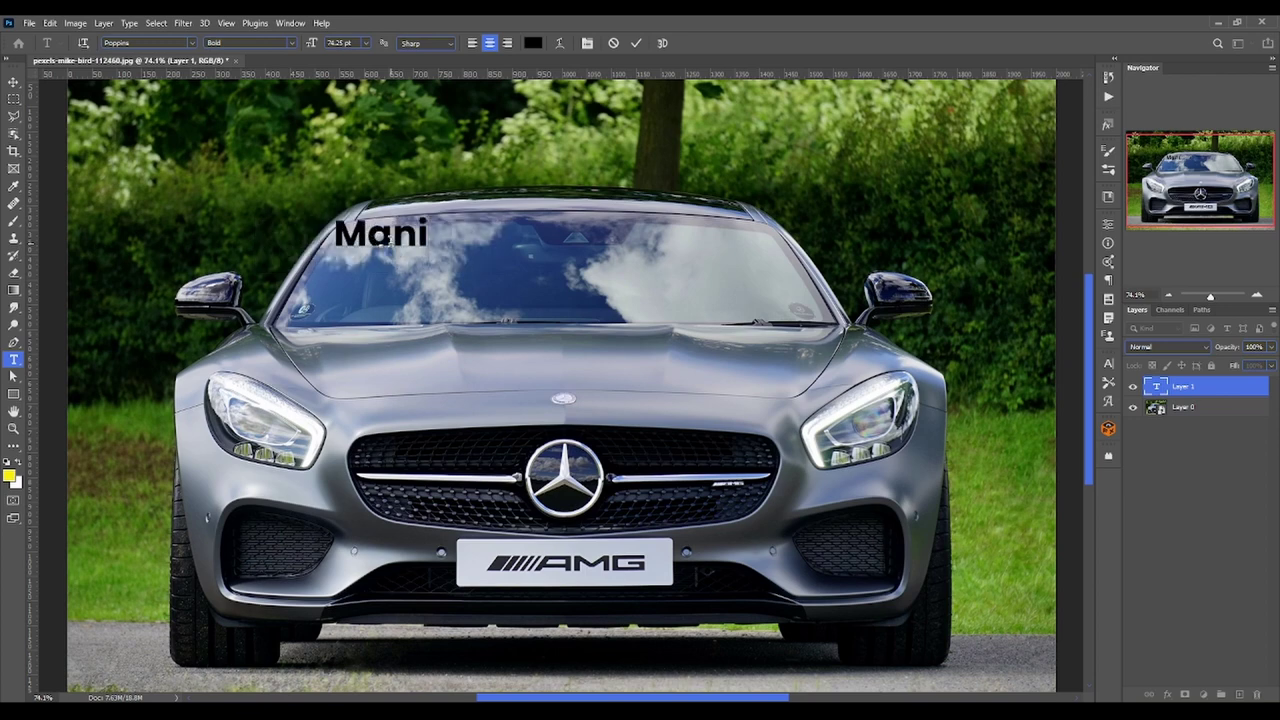
type("sh")
left_click(14, 82)
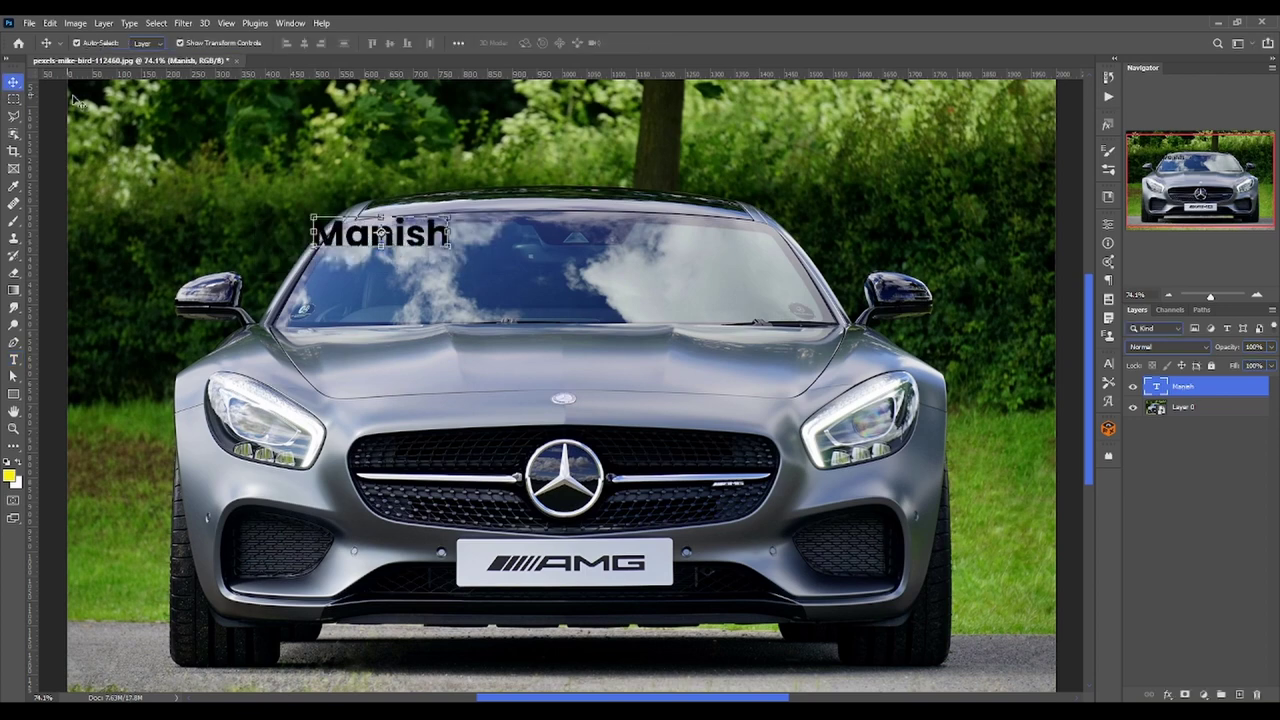
Move and scale the name text so it spans the windscreen, then commit
mouse_move(449, 232)
left_mouse_down()
mouse_move(393, 196)
mouse_move(627, 207)
mouse_move(770, 308)
left_mouse_up()
key("Return")
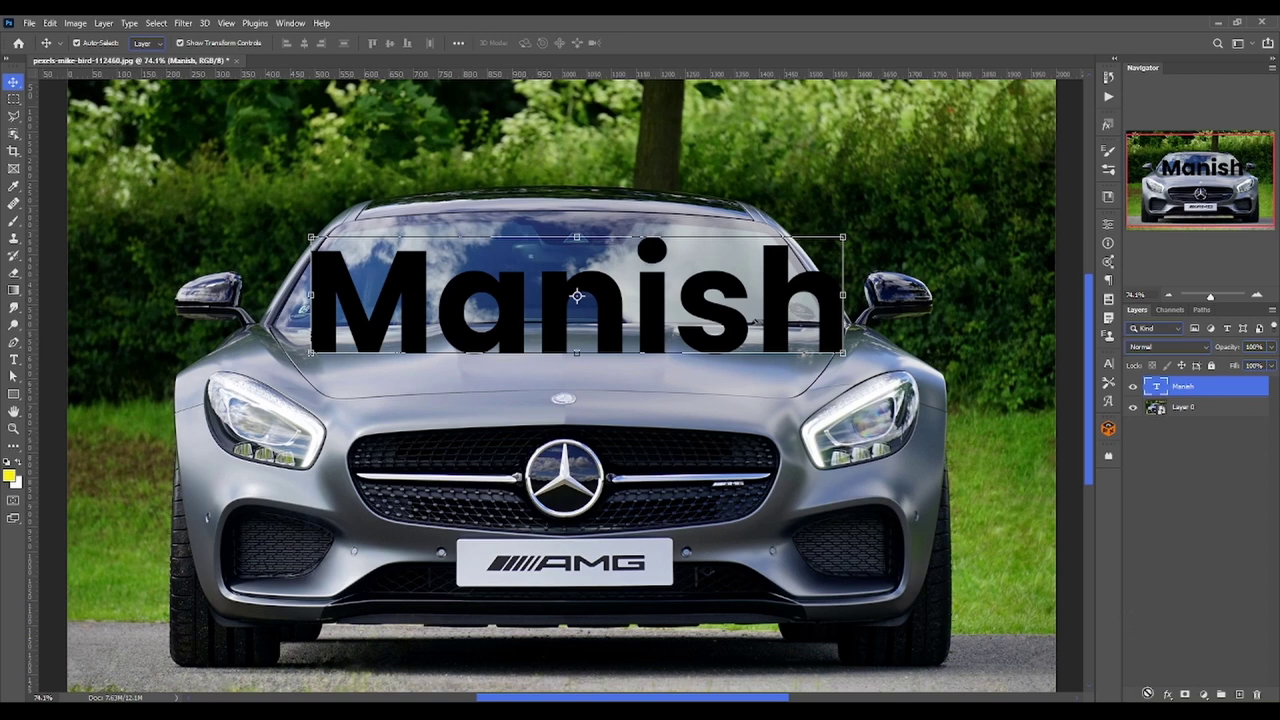
left_click(1167, 697)
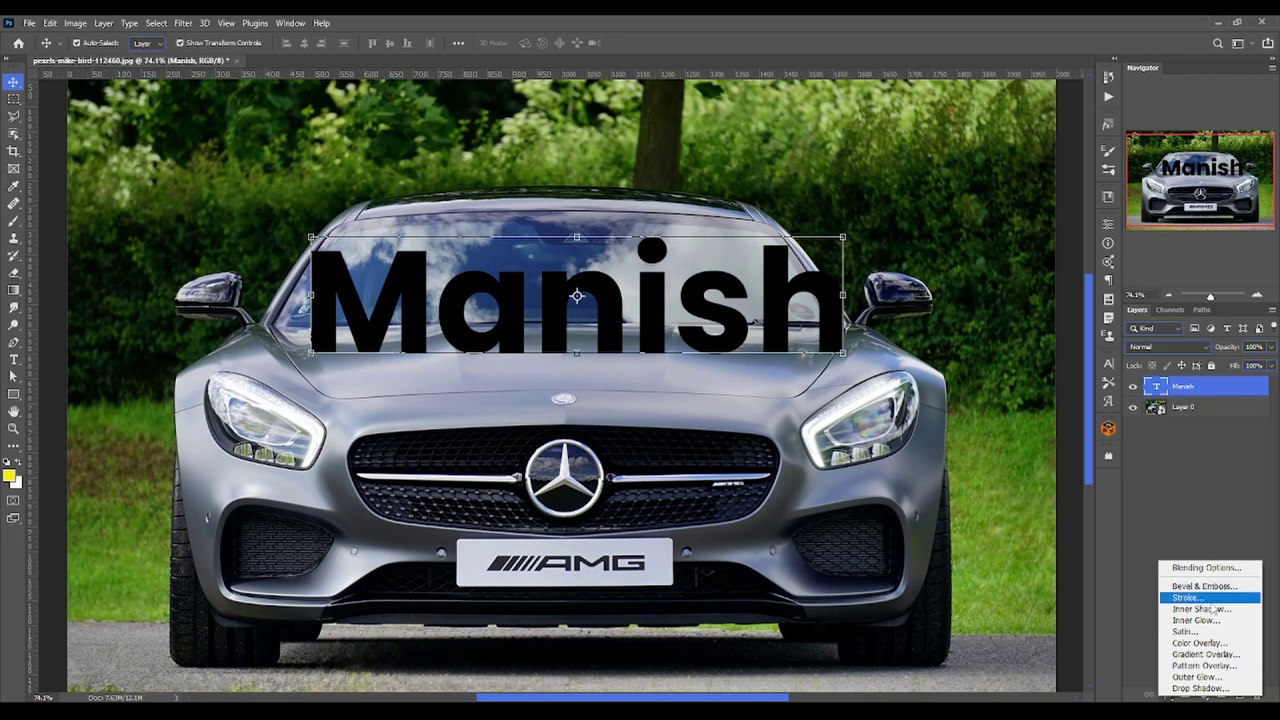
Add a default white Stroke effect to the text, about 43 px thick
left_click(1210, 600)
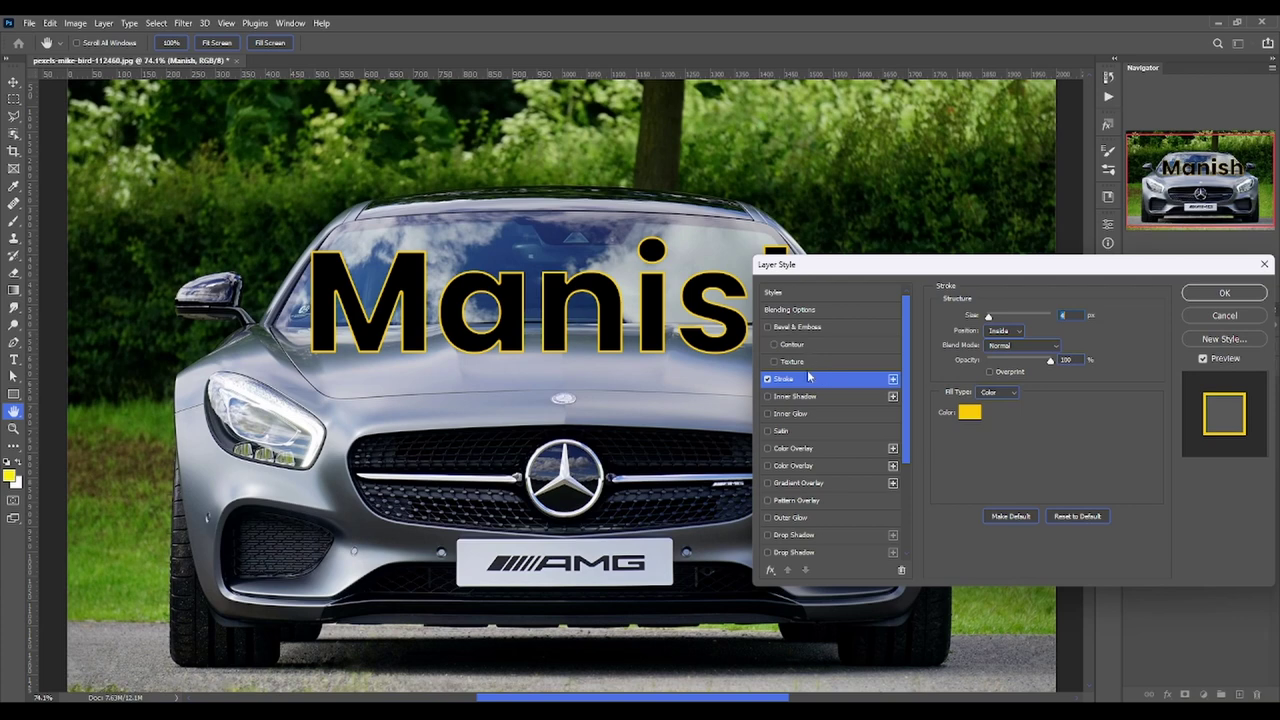
left_click_drag(988, 318, 992, 318)
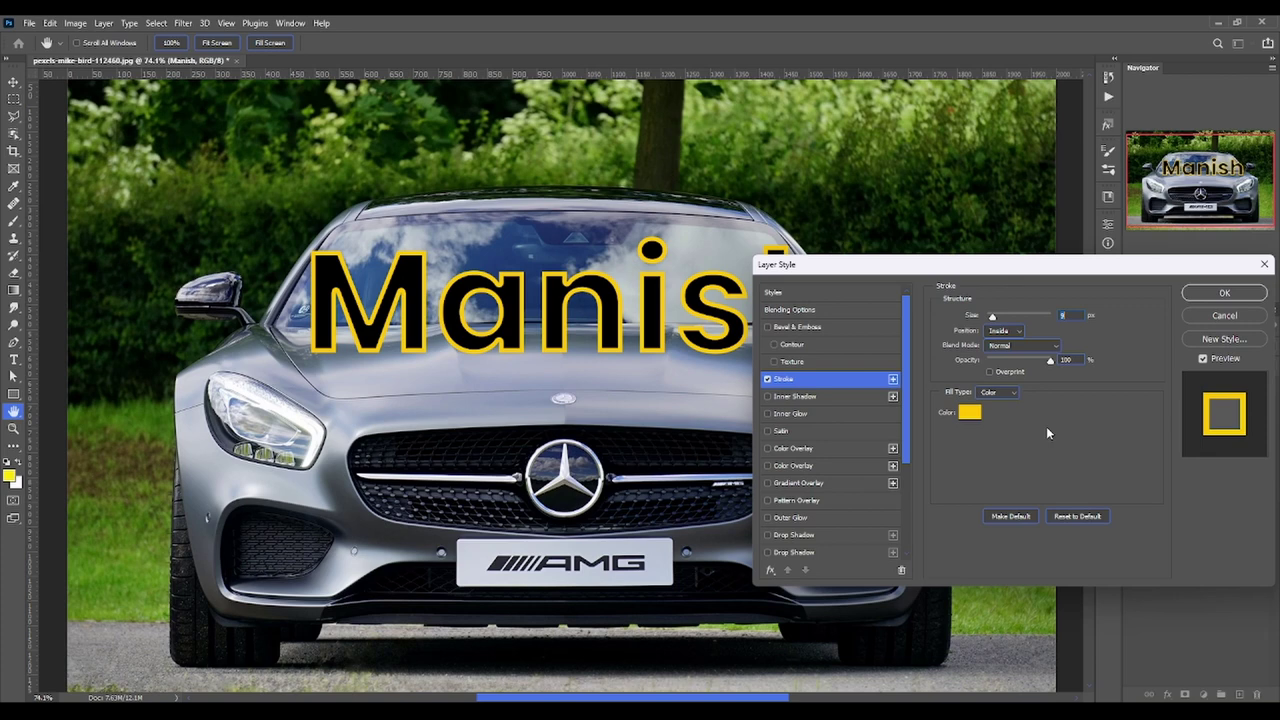
left_click(1078, 518)
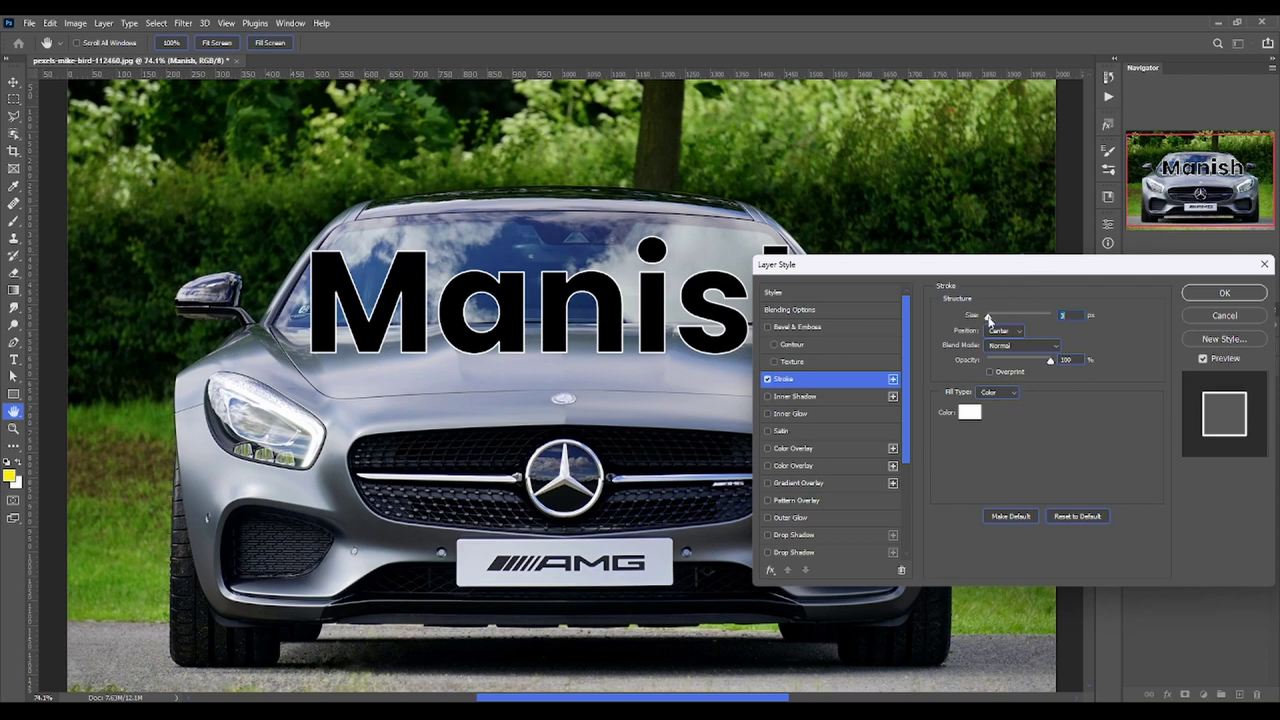
left_click_drag(992, 317, 1001, 316)
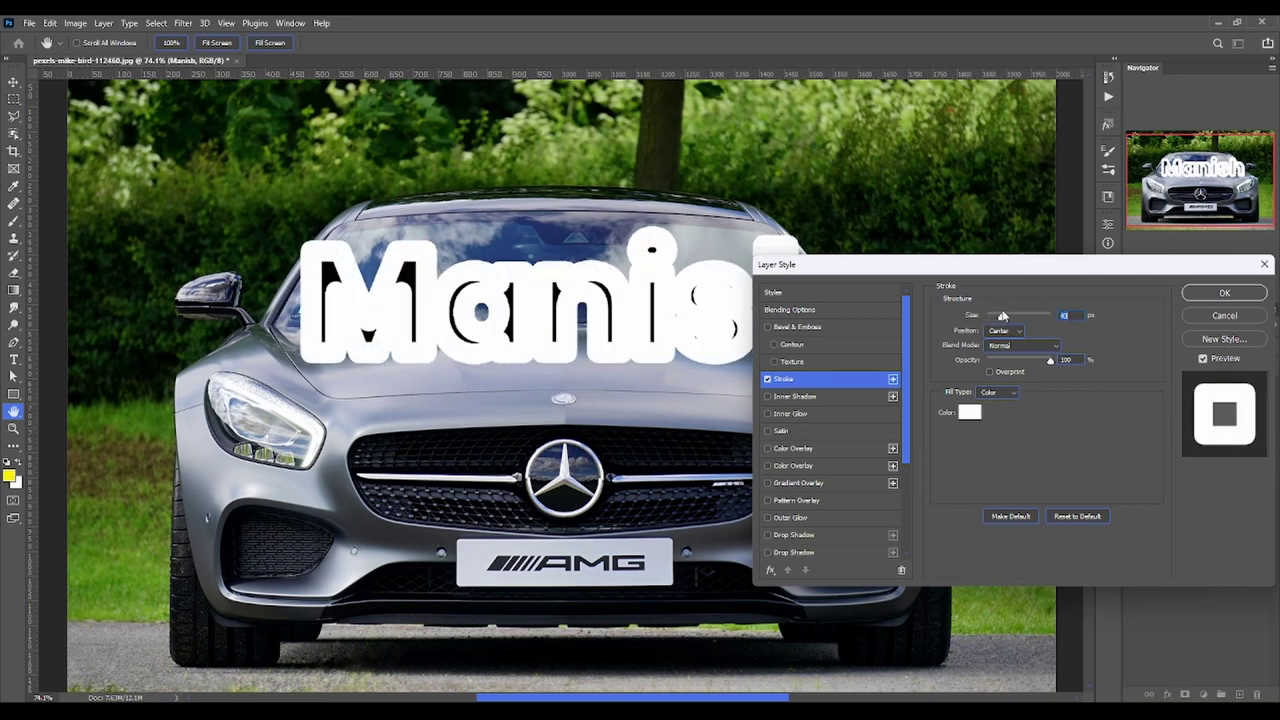
left_click(999, 330)
Set the stroke position to Outside after trying Inside and Center, and dismiss the OneDrive notice
left_click(1008, 343)
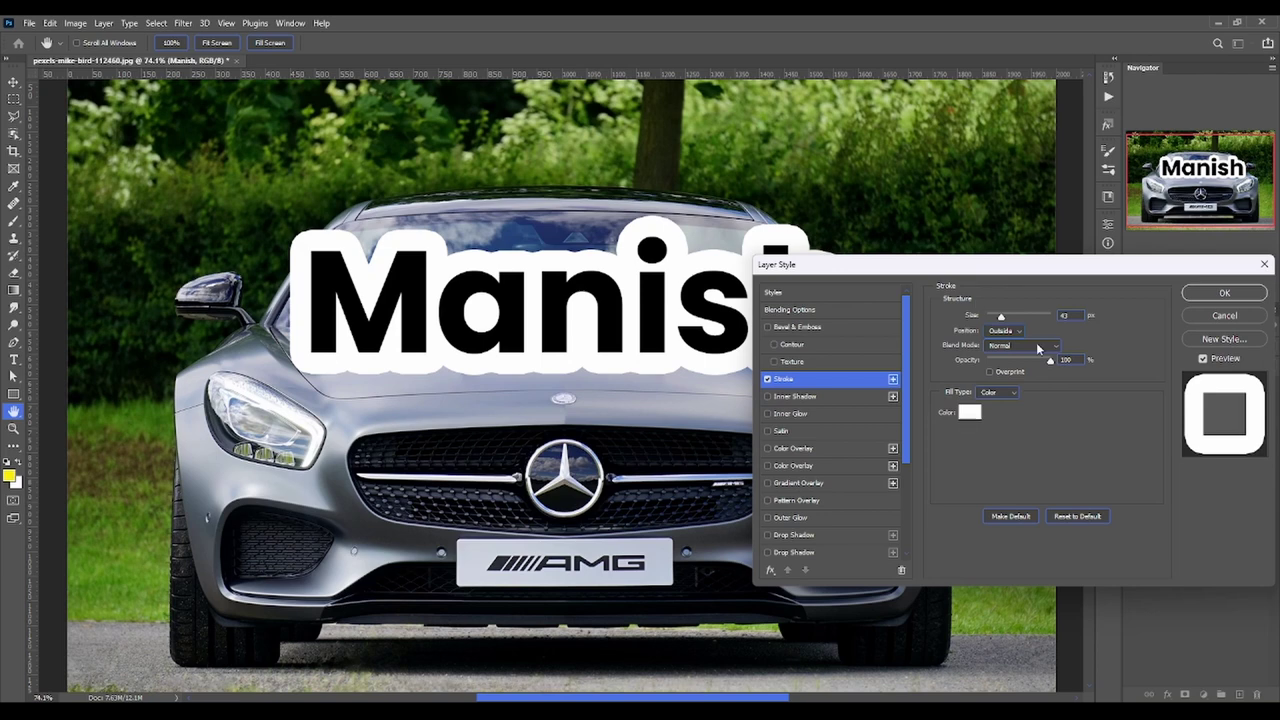
left_click(1003, 331)
left_click(1013, 355)
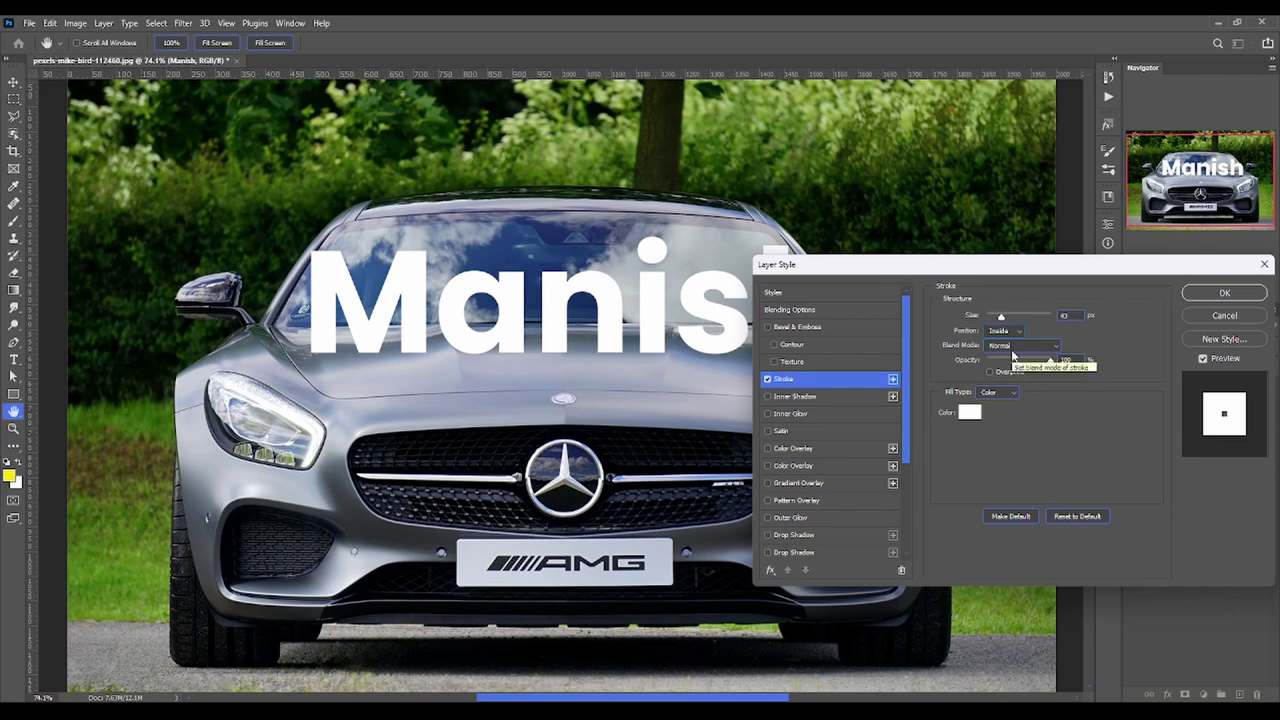
left_click(1003, 331)
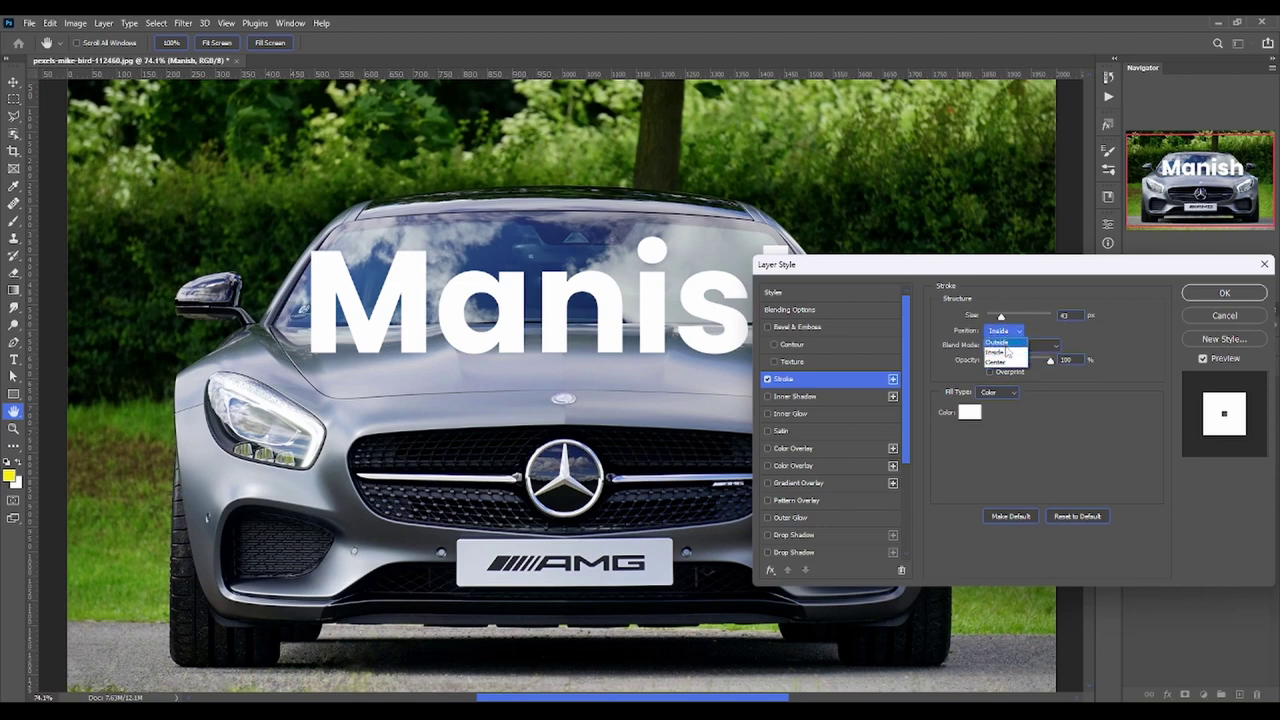
left_click(1007, 363)
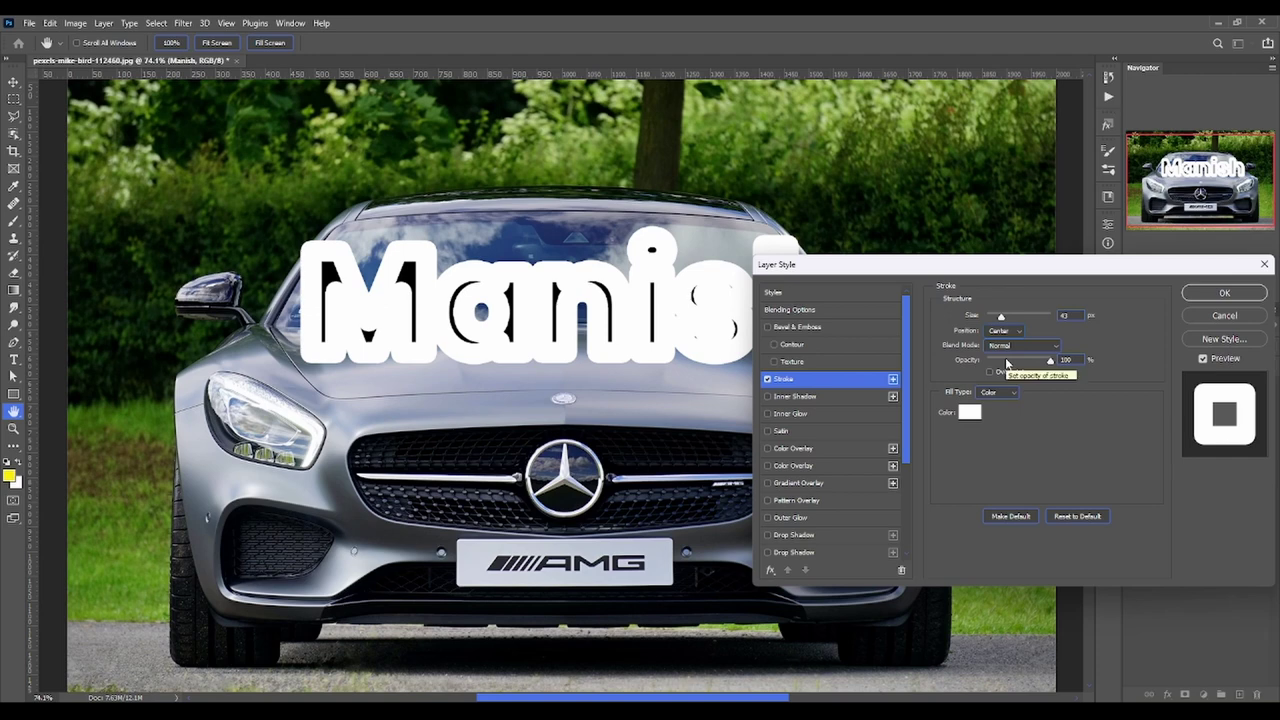
left_click(1005, 331)
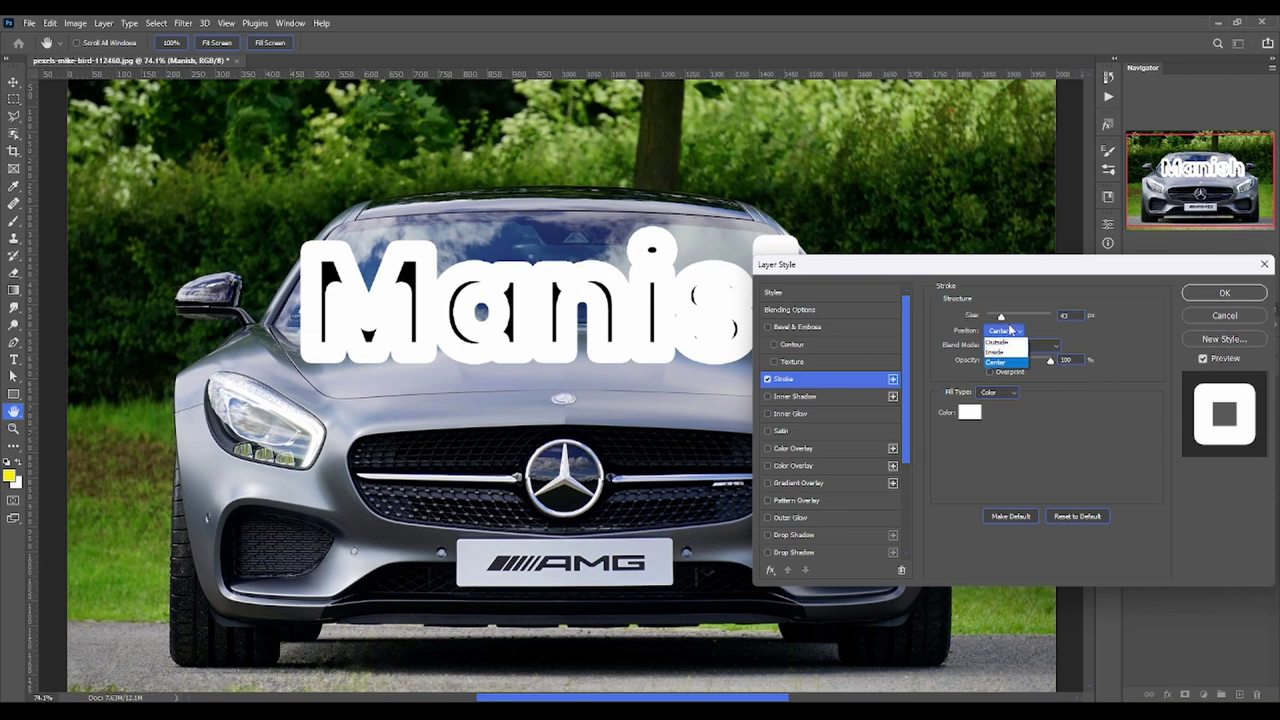
left_click(1022, 332)
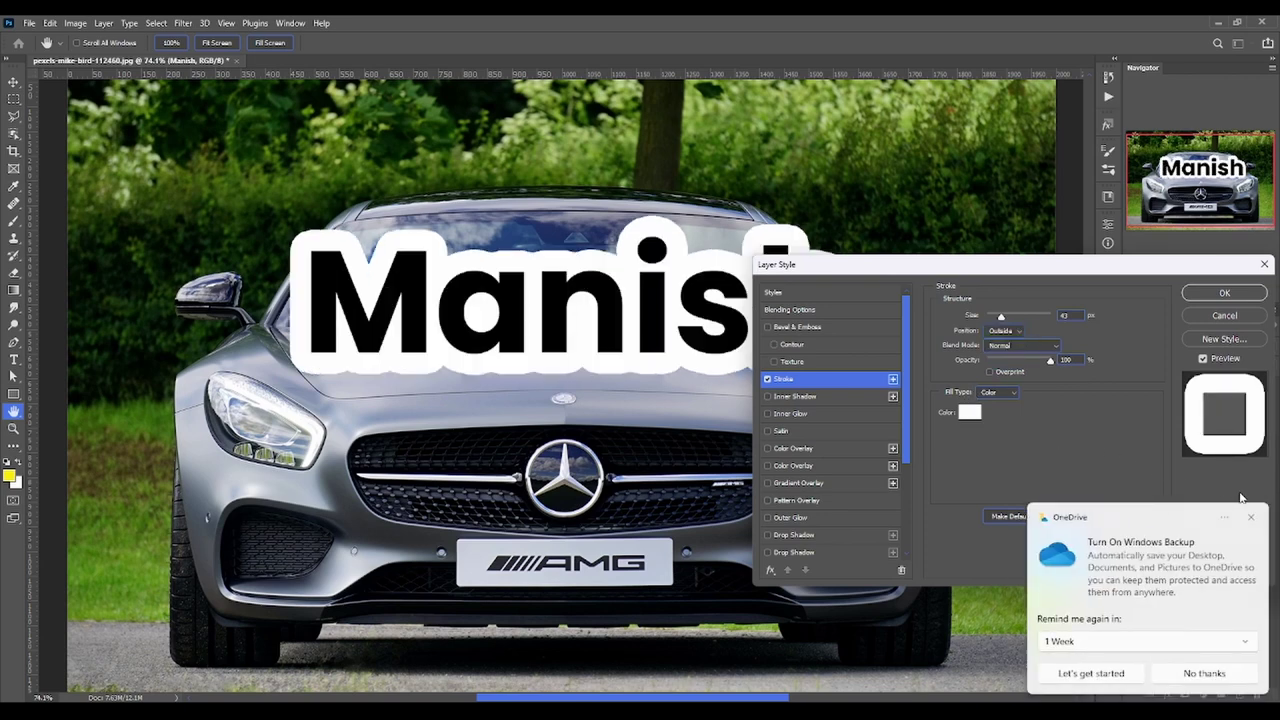
left_click(1251, 517)
Change the stroke colour to pure red
left_click(966, 411)
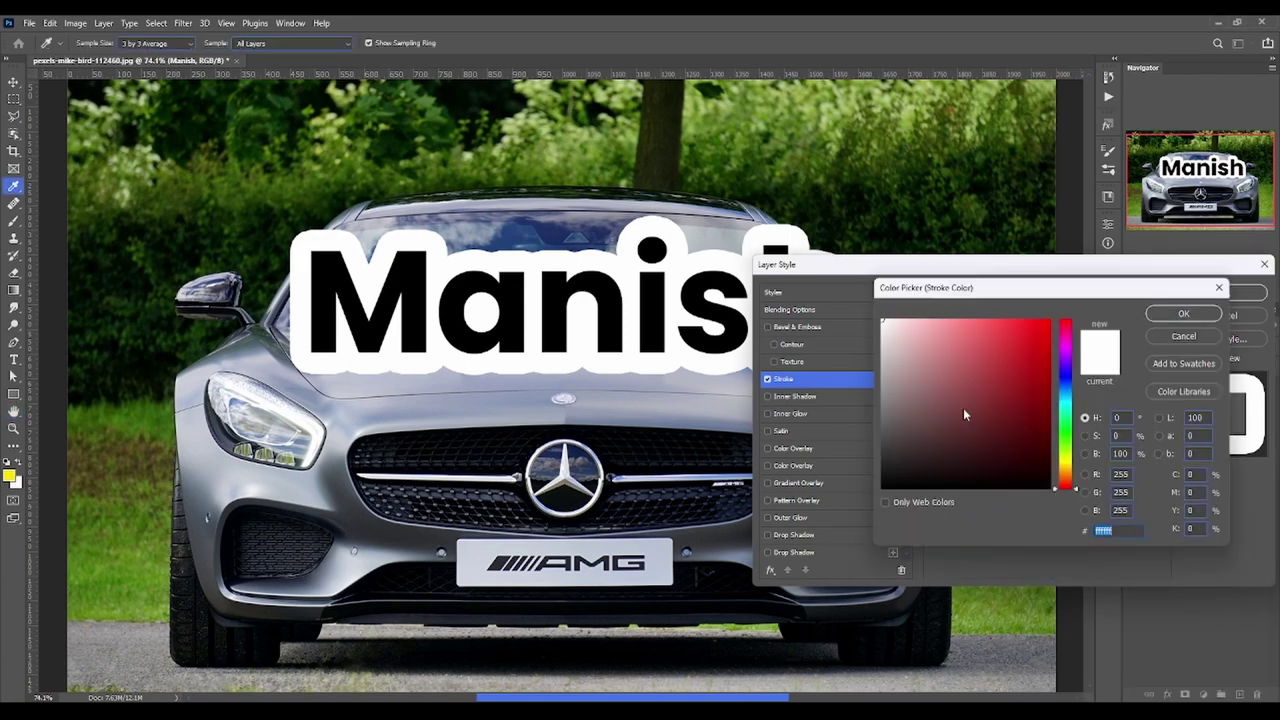
left_click(1052, 320)
left_click(1157, 315)
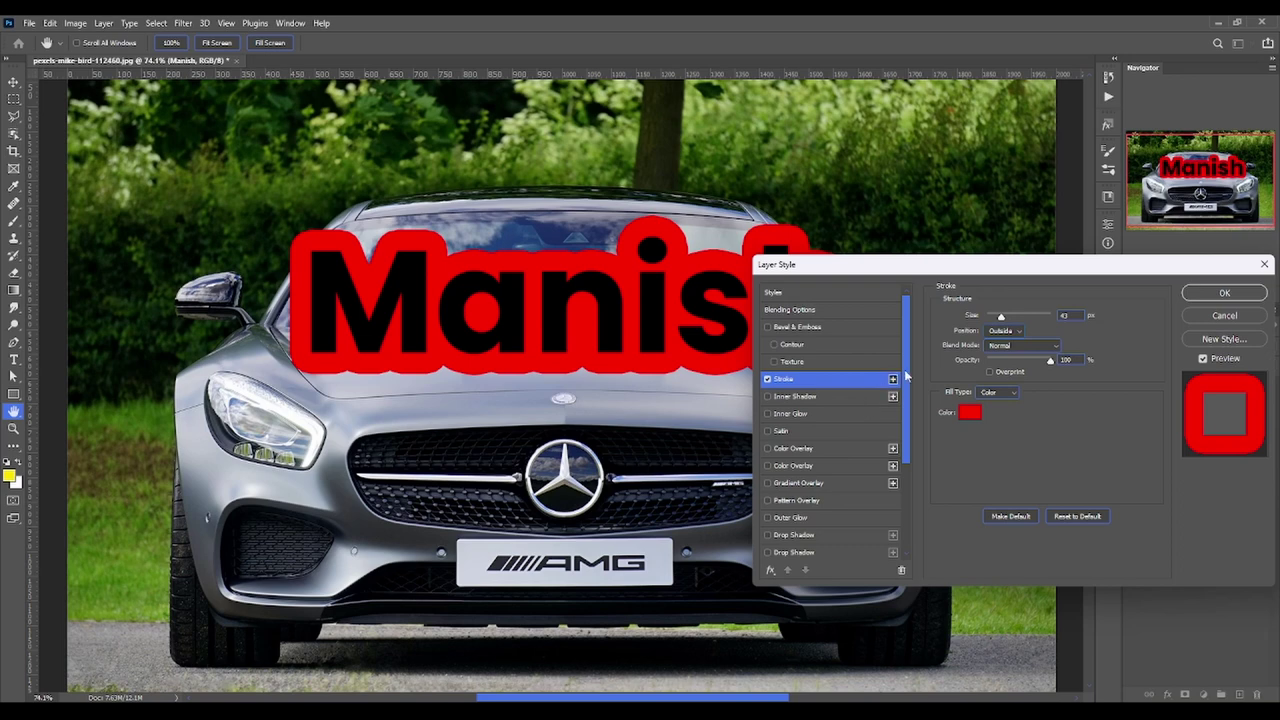
mouse_move(907, 375)
left_mouse_down()
mouse_move(908, 437)
mouse_move(908, 378)
left_mouse_up()
Add a white (ffffff) Normal Color Overlay and adjust the red stroke's opacity
left_click(836, 450)
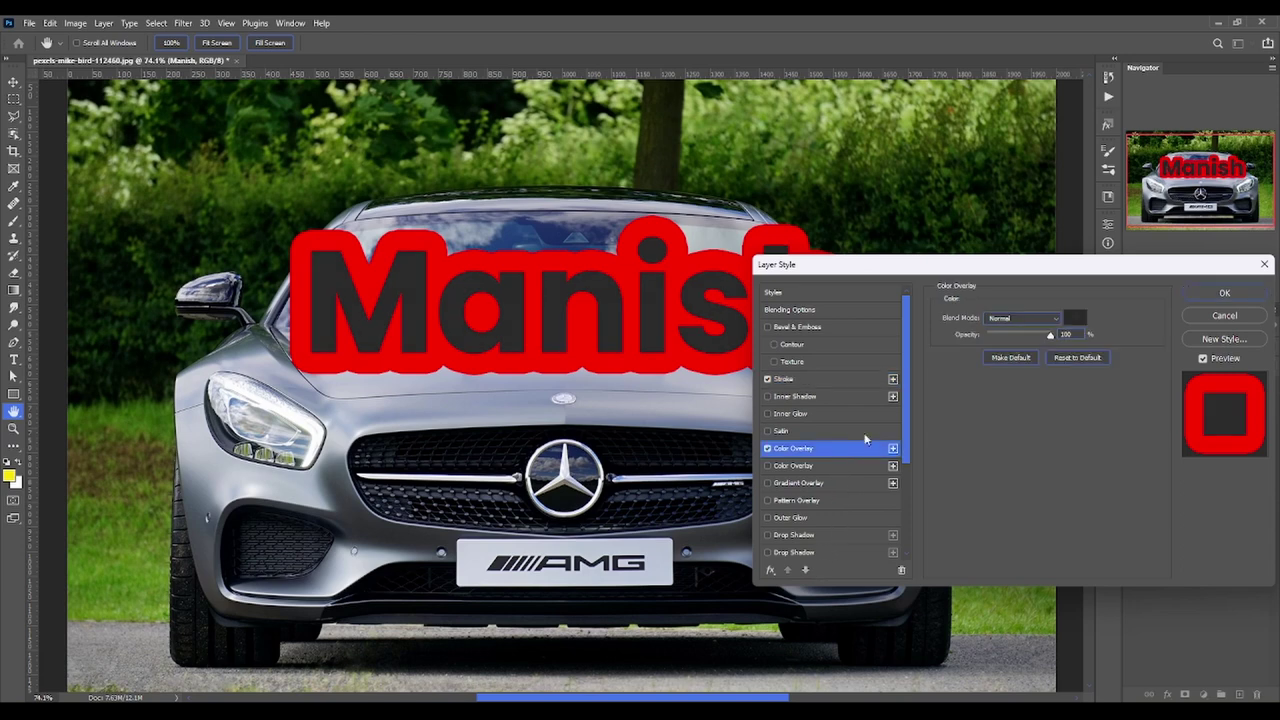
left_click(1057, 358)
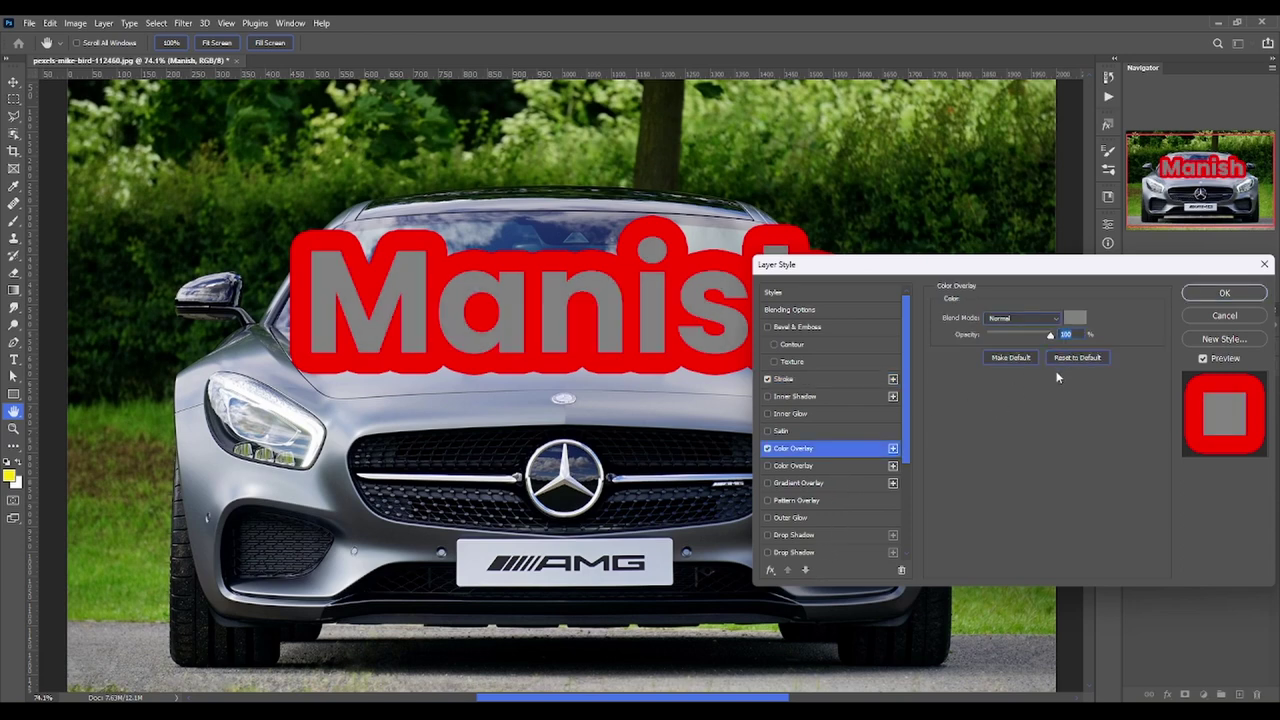
left_click(1074, 319)
type("ffffff")
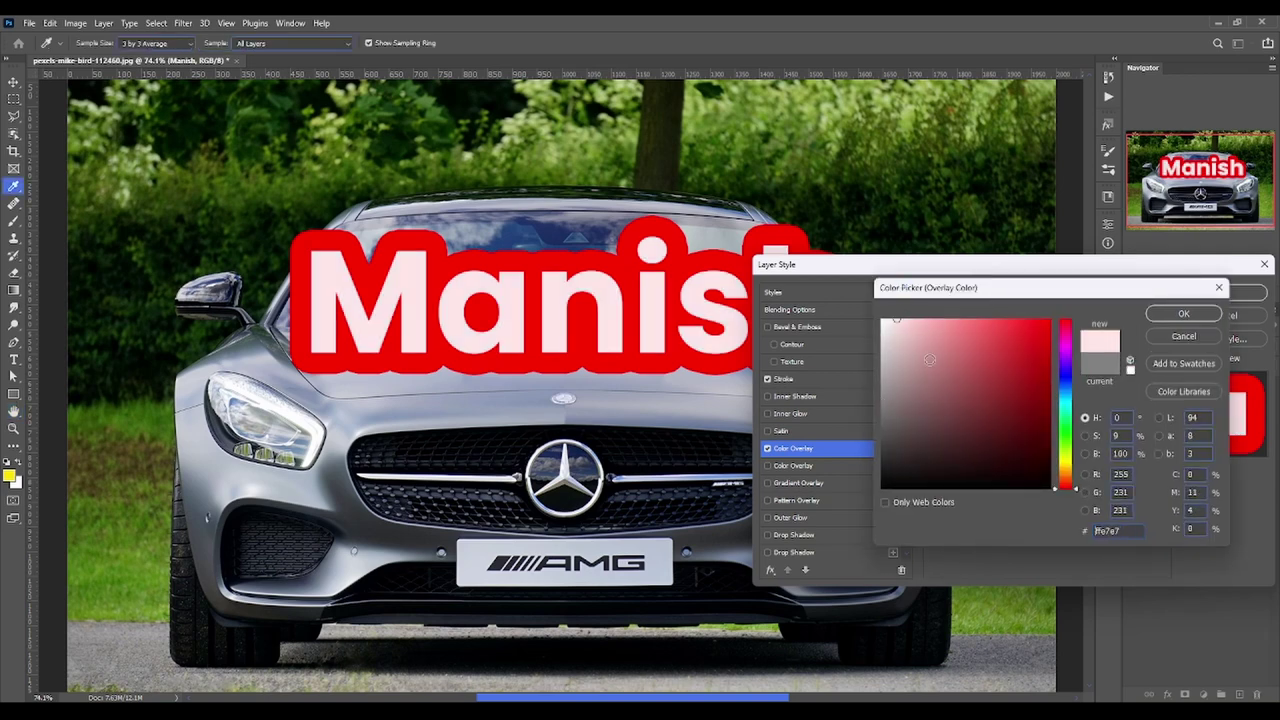
left_click(1182, 316)
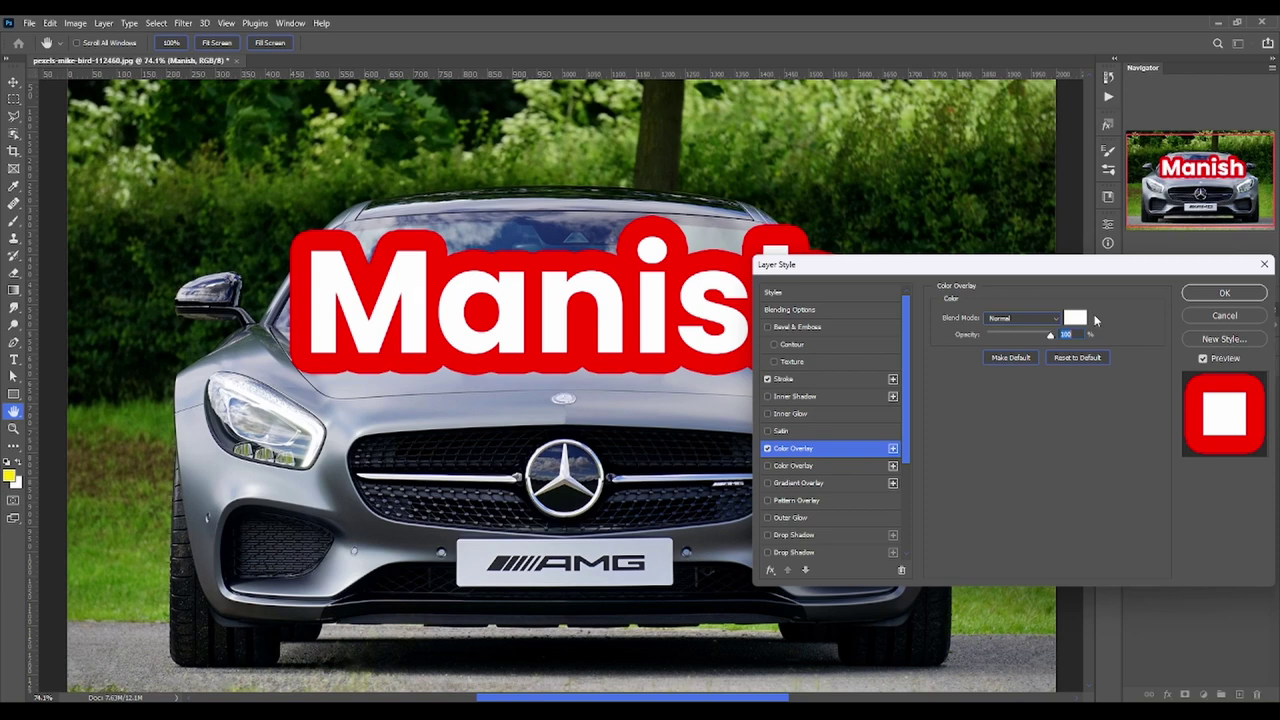
left_click(1029, 318)
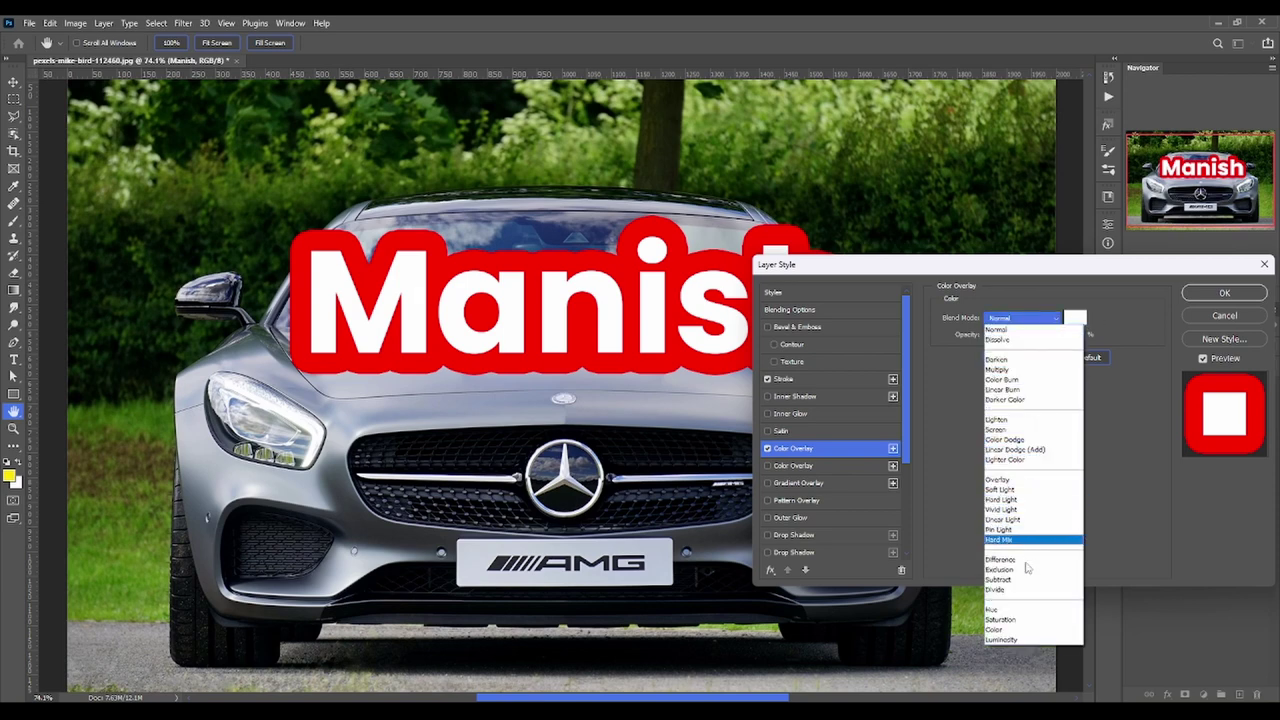
left_click(1088, 470)
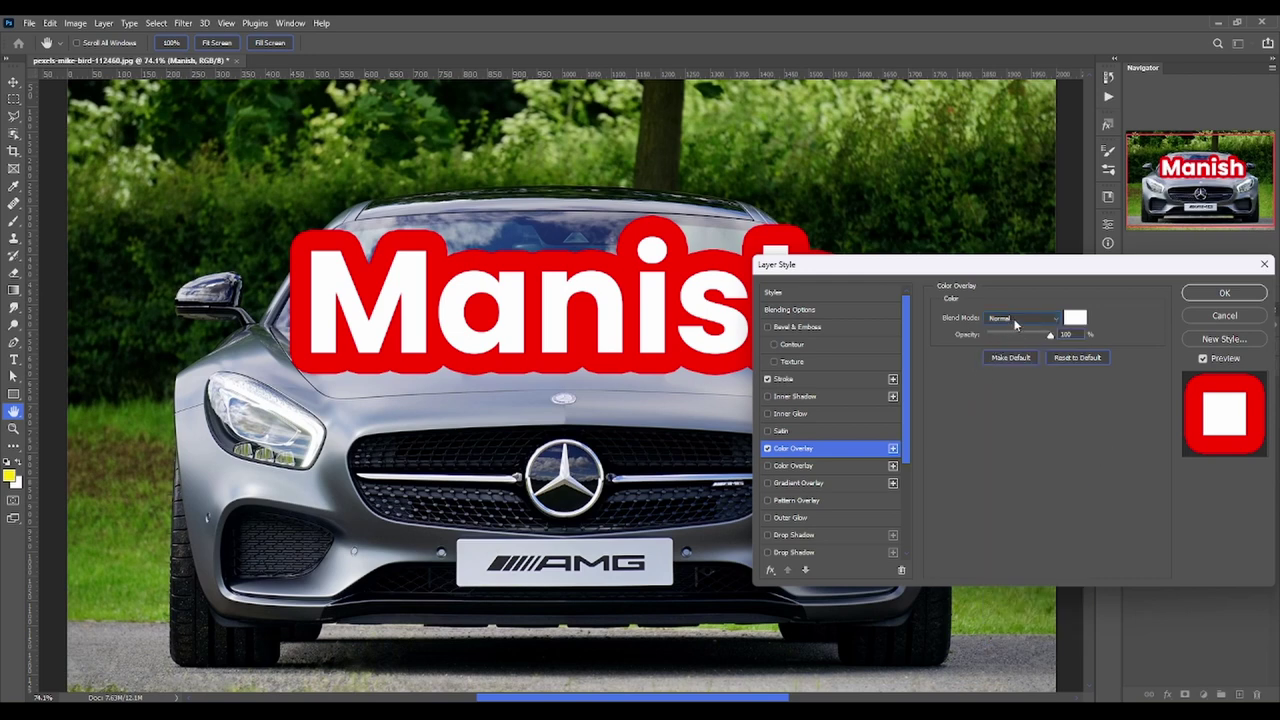
left_click(850, 379)
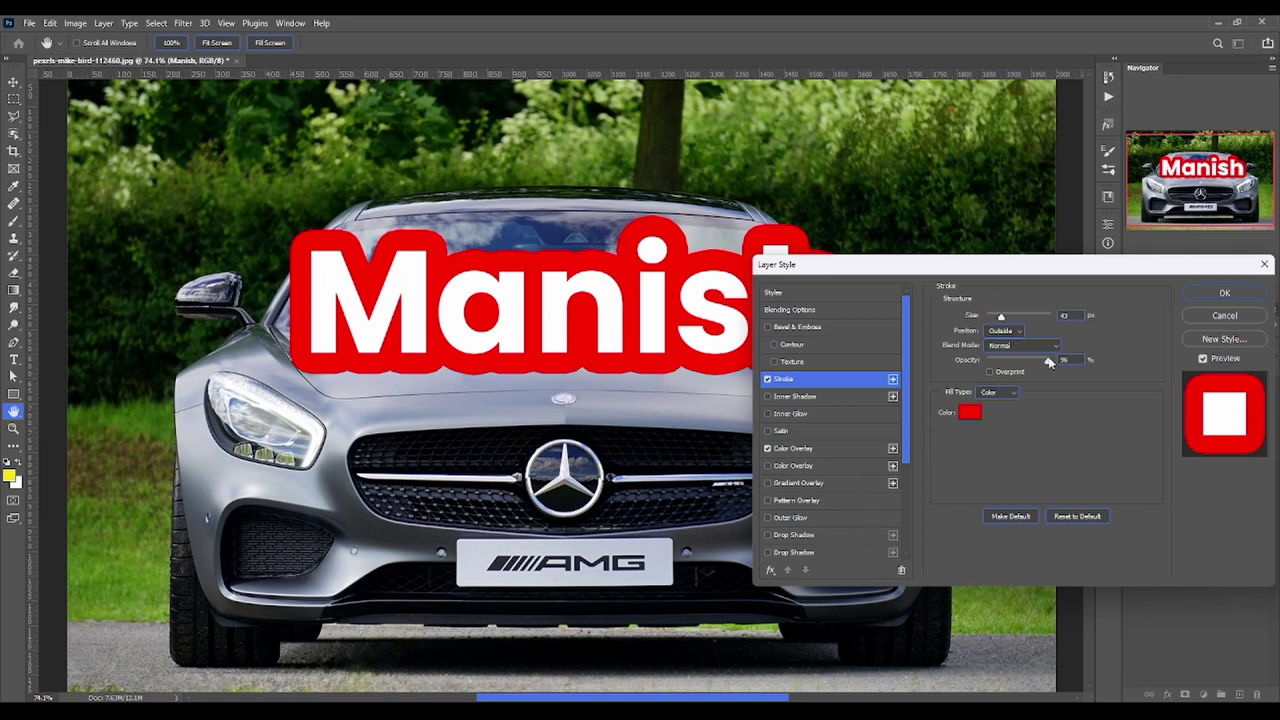
mouse_move(1050, 360)
left_mouse_down()
mouse_move(1013, 369)
mouse_move(1116, 363)
left_mouse_up()
Enable Gradient Overlay and turn off the white Color Overlay
left_click(831, 482)
left_click(1015, 345)
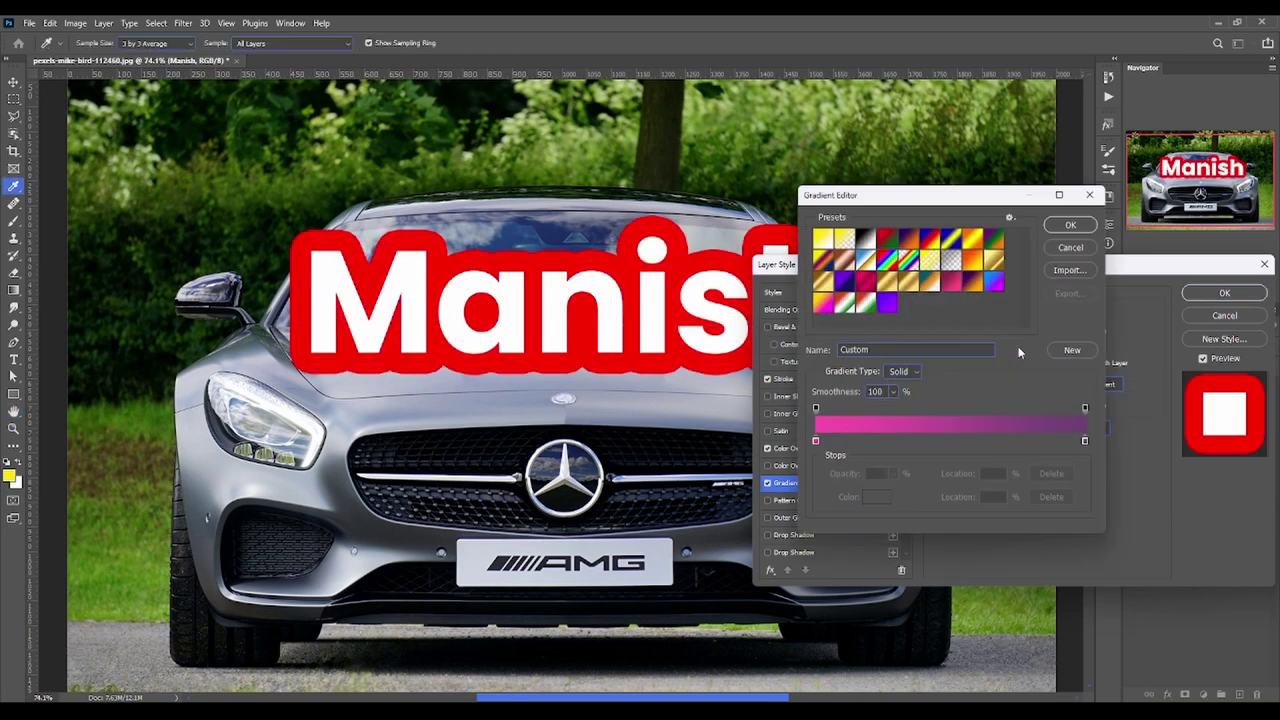
left_click(815, 441)
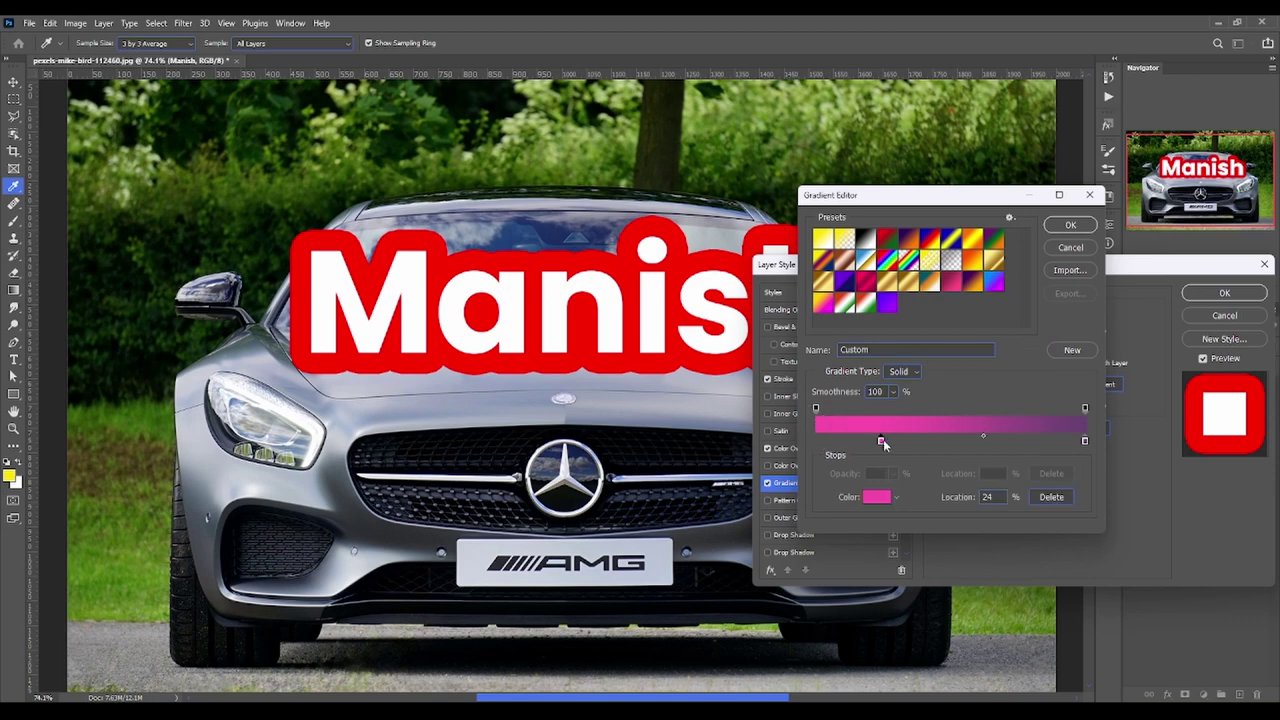
left_click(887, 303)
left_click(1070, 225)
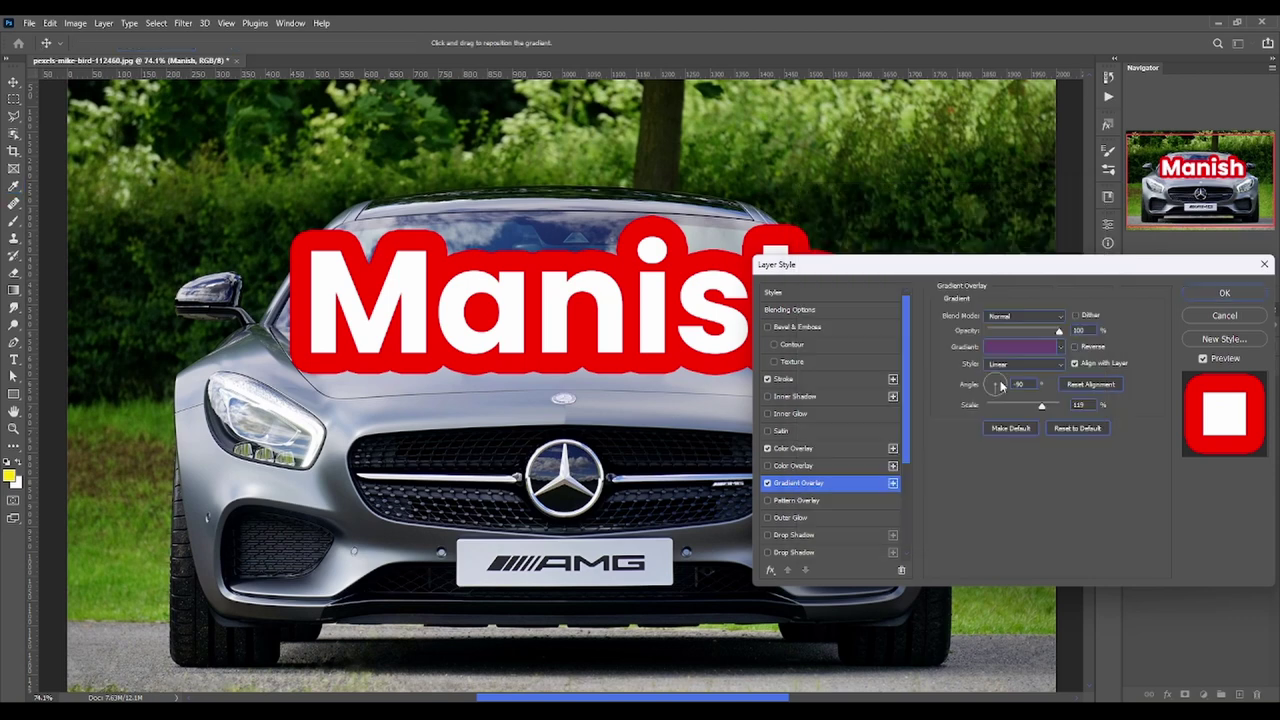
left_click(772, 449)
left_click(768, 449)
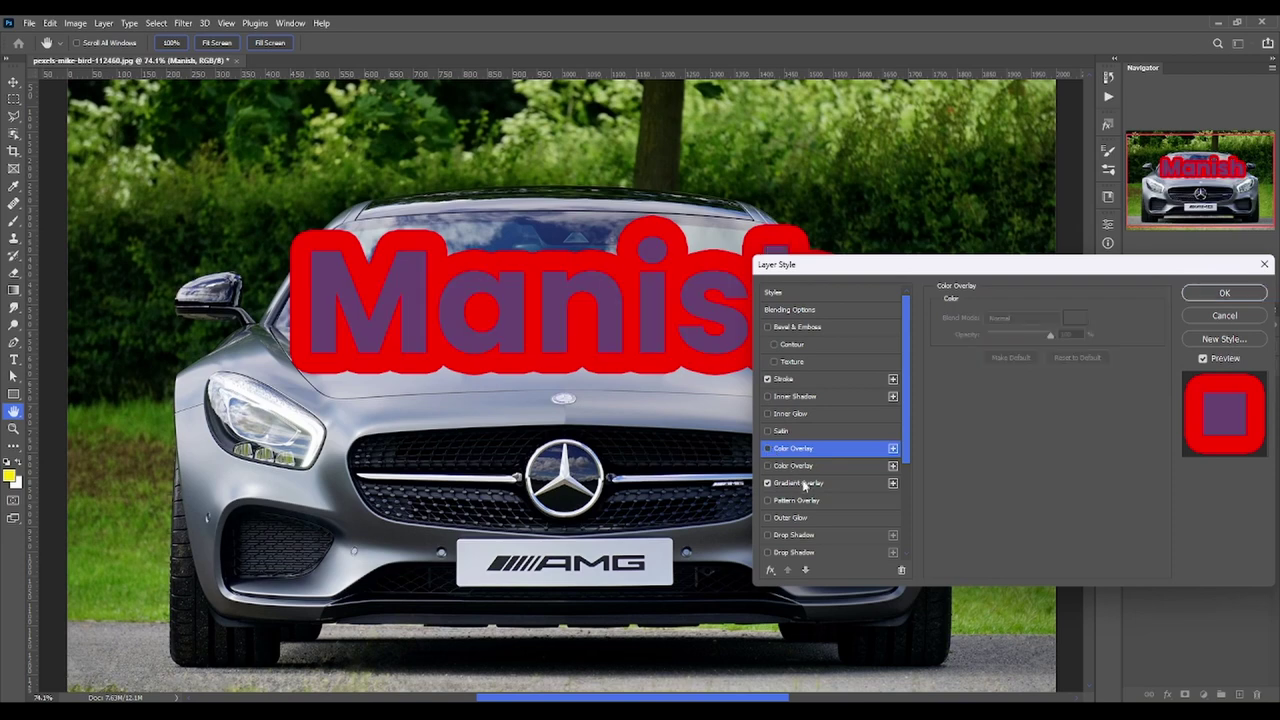
left_click(805, 483)
left_click(1021, 345)
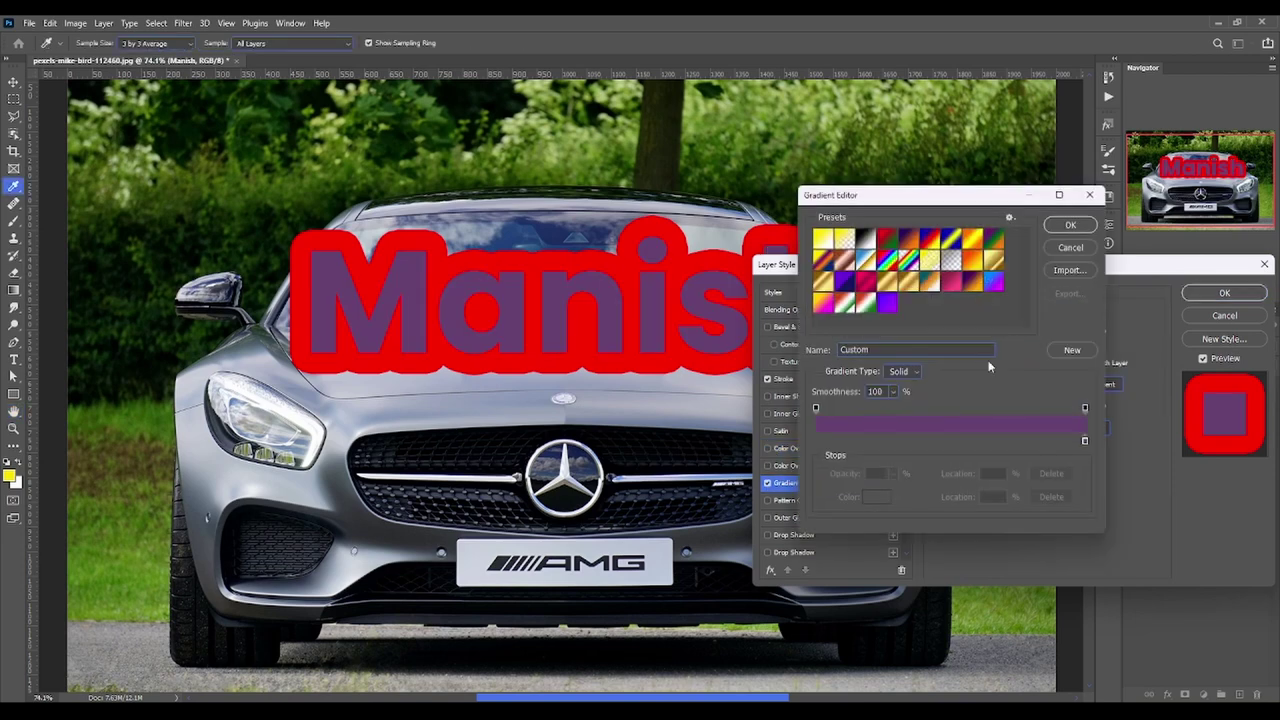
Set the gradient's left colour stop to a slightly darker yellow
left_click(816, 441)
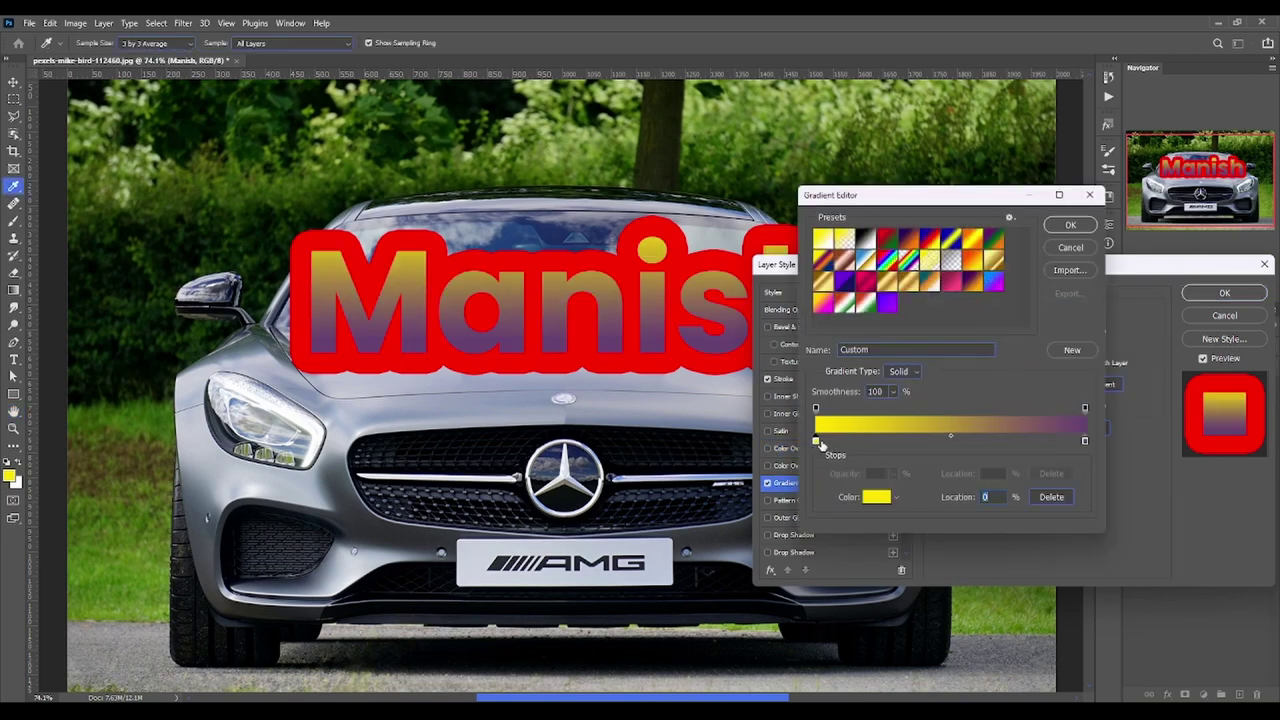
left_click(876, 497)
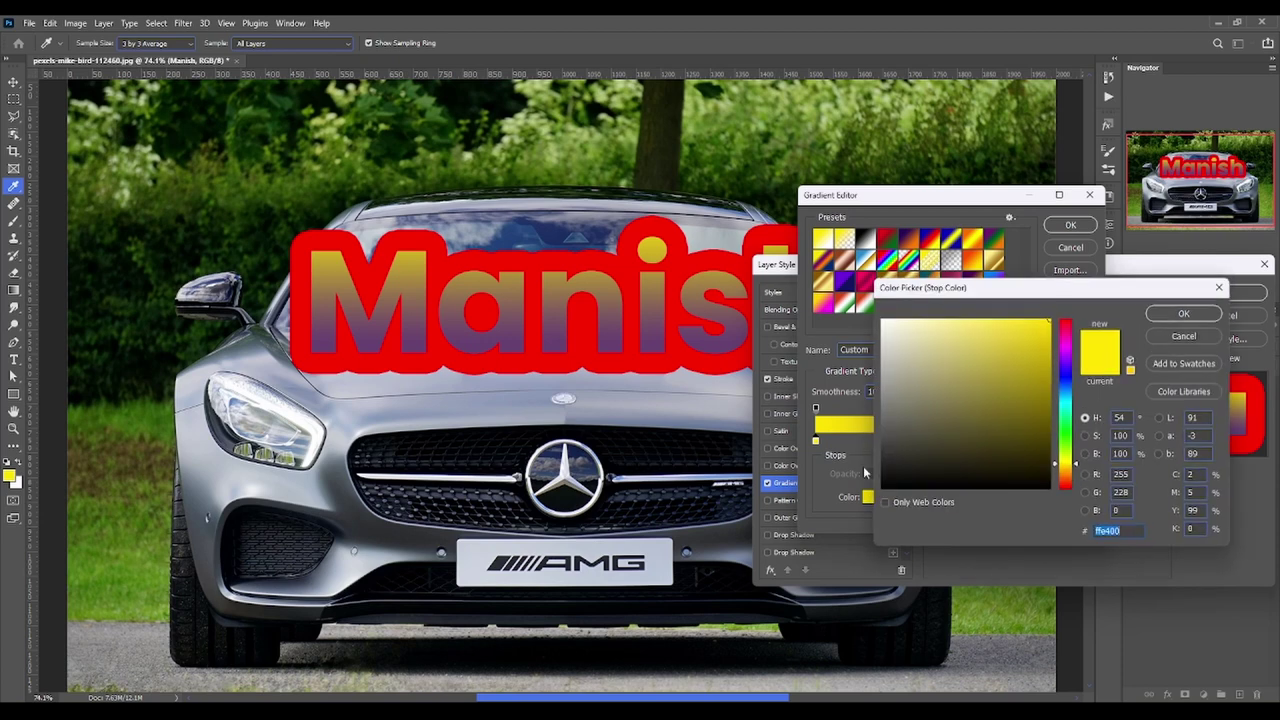
left_click(1176, 340)
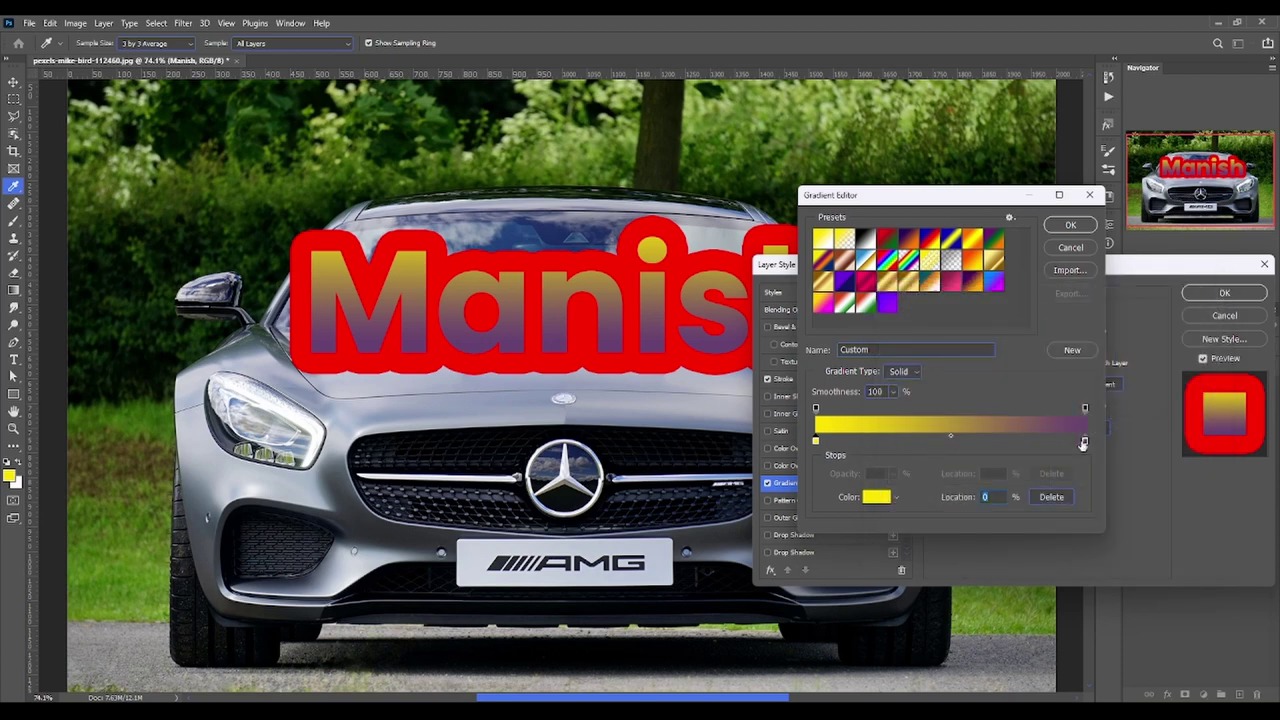
left_click(1084, 441)
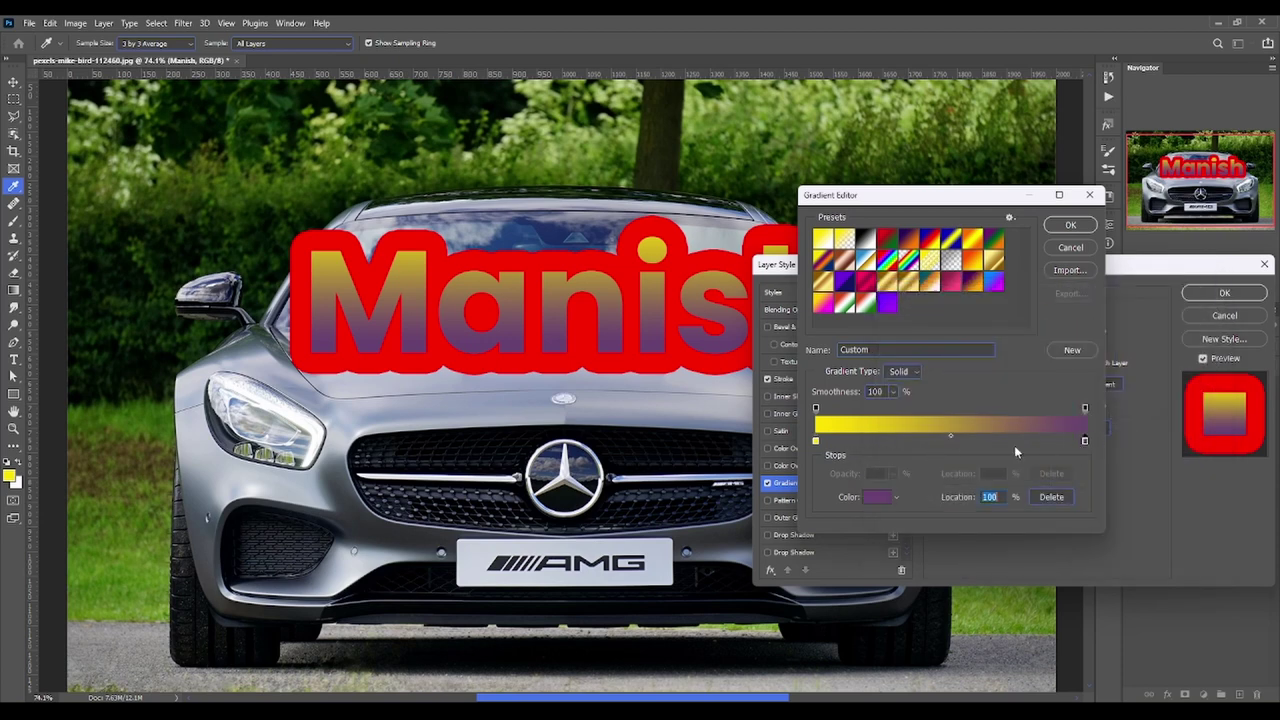
left_click(815, 442)
left_click(877, 497)
left_click(995, 353)
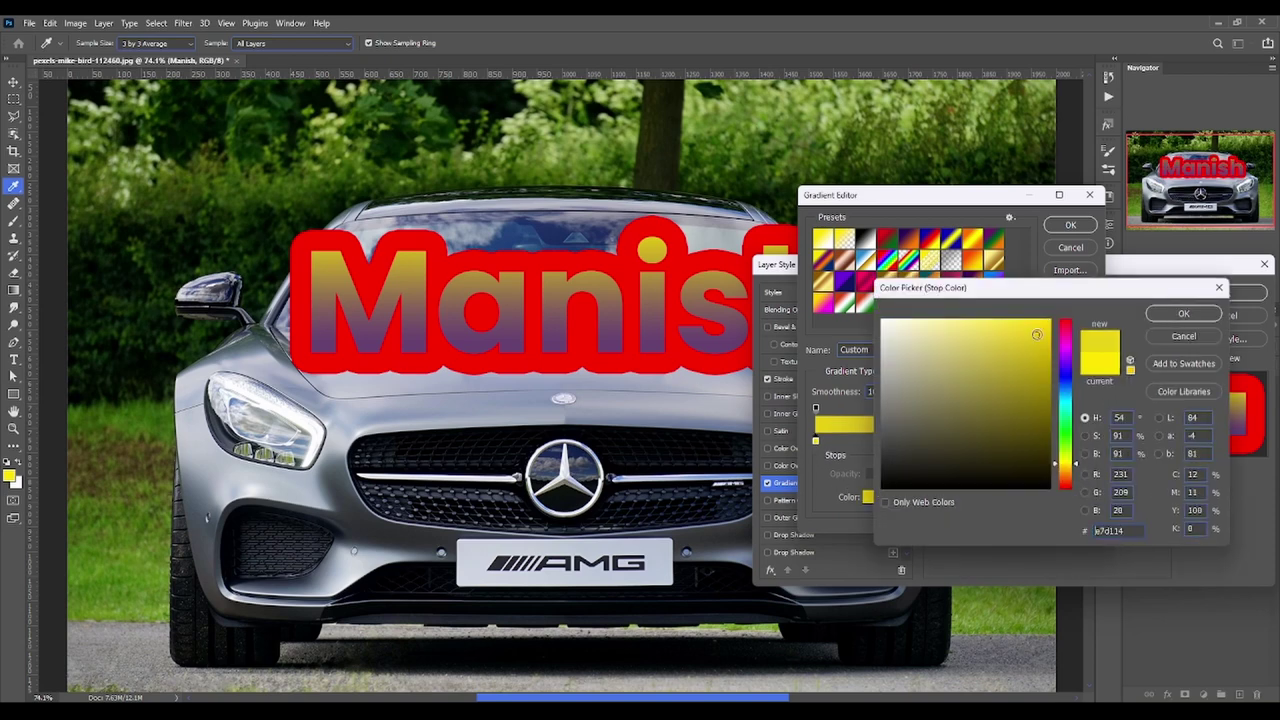
left_click(1183, 313)
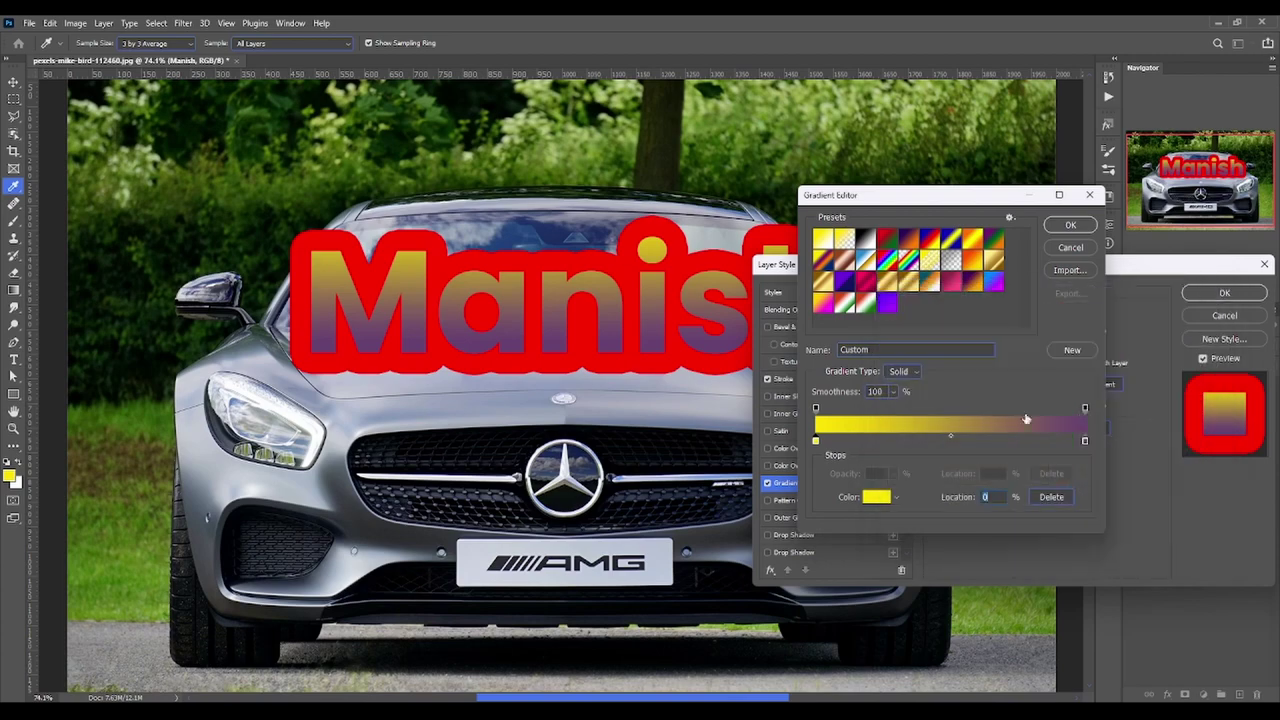
Set the gradient's right colour stop to bright orange and apply the gradient
left_click(1085, 441)
left_click(877, 497)
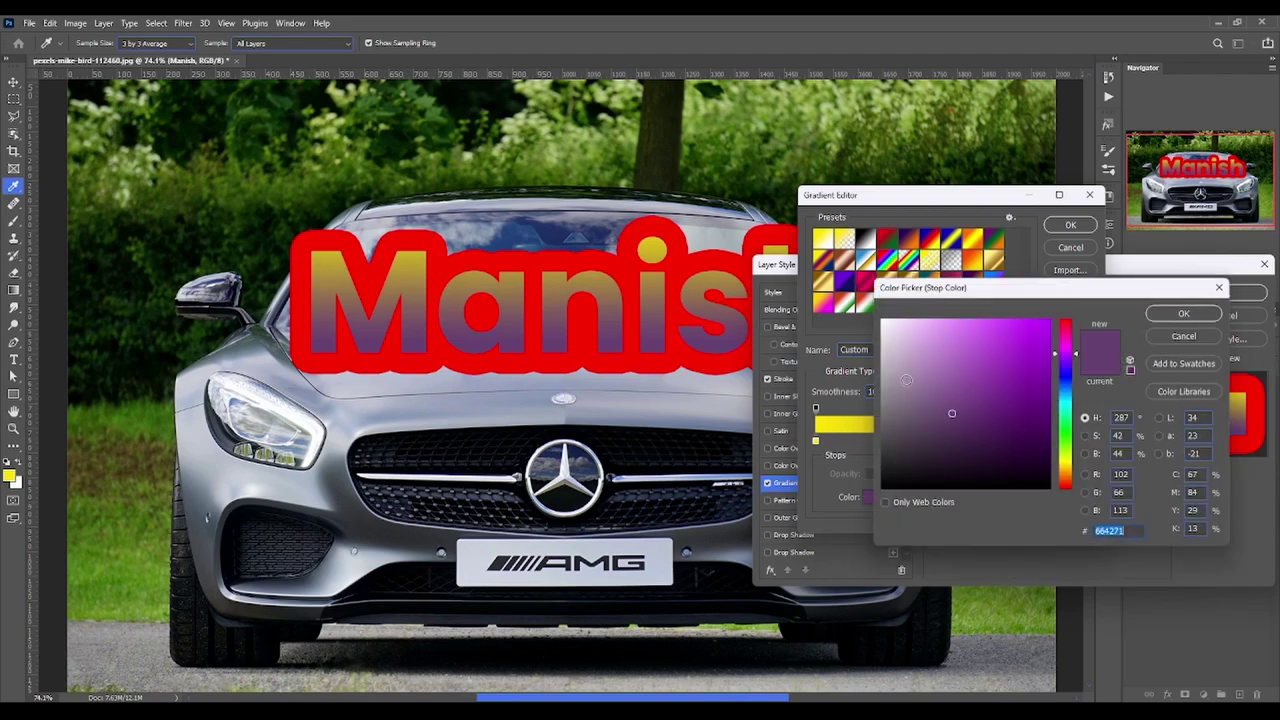
left_click_drag(1060, 430, 1073, 479)
left_click(1049, 321)
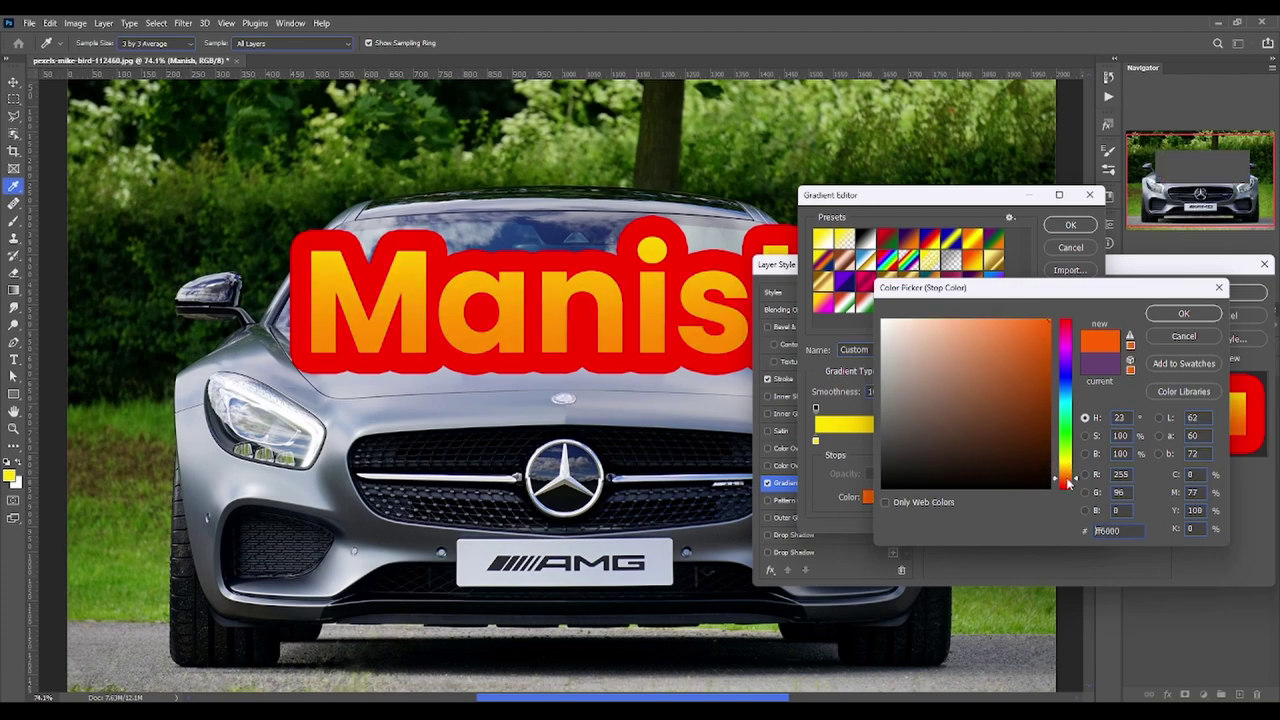
left_click(1183, 314)
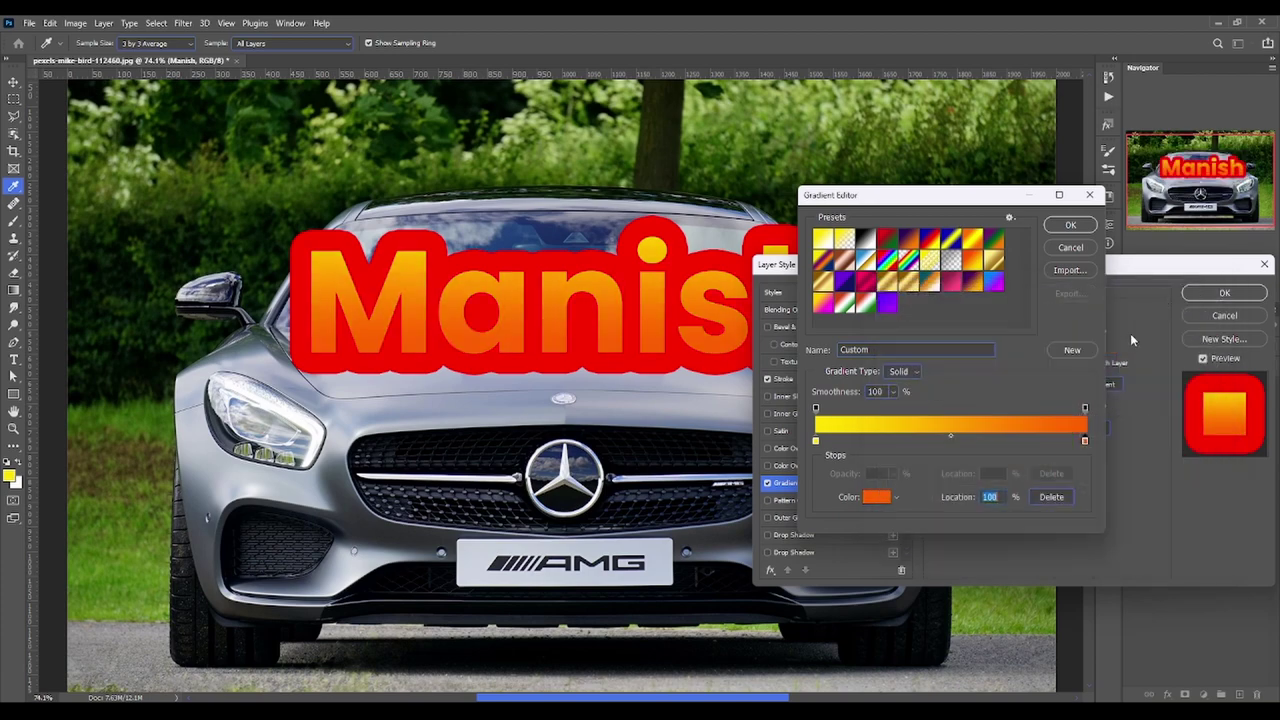
left_click(1070, 224)
Change the stroke colour to white and apply the finished layer style
left_click(819, 379)
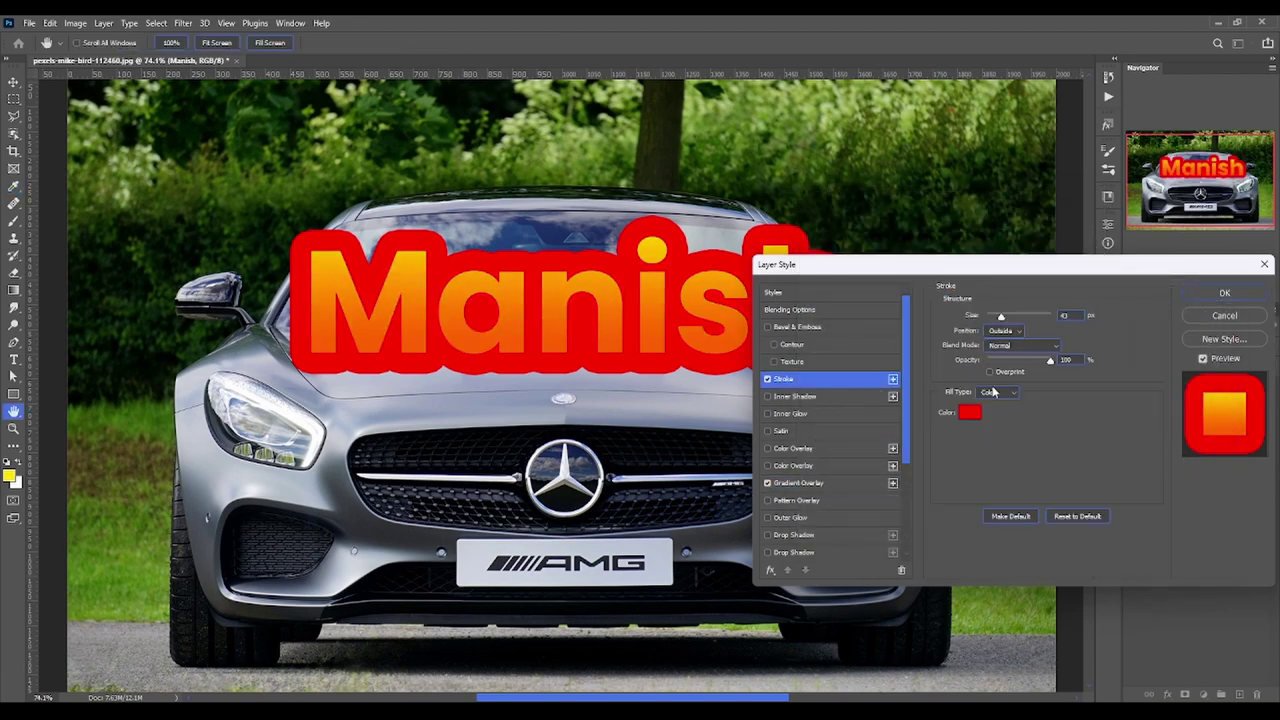
left_click(966, 408)
left_click(883, 321)
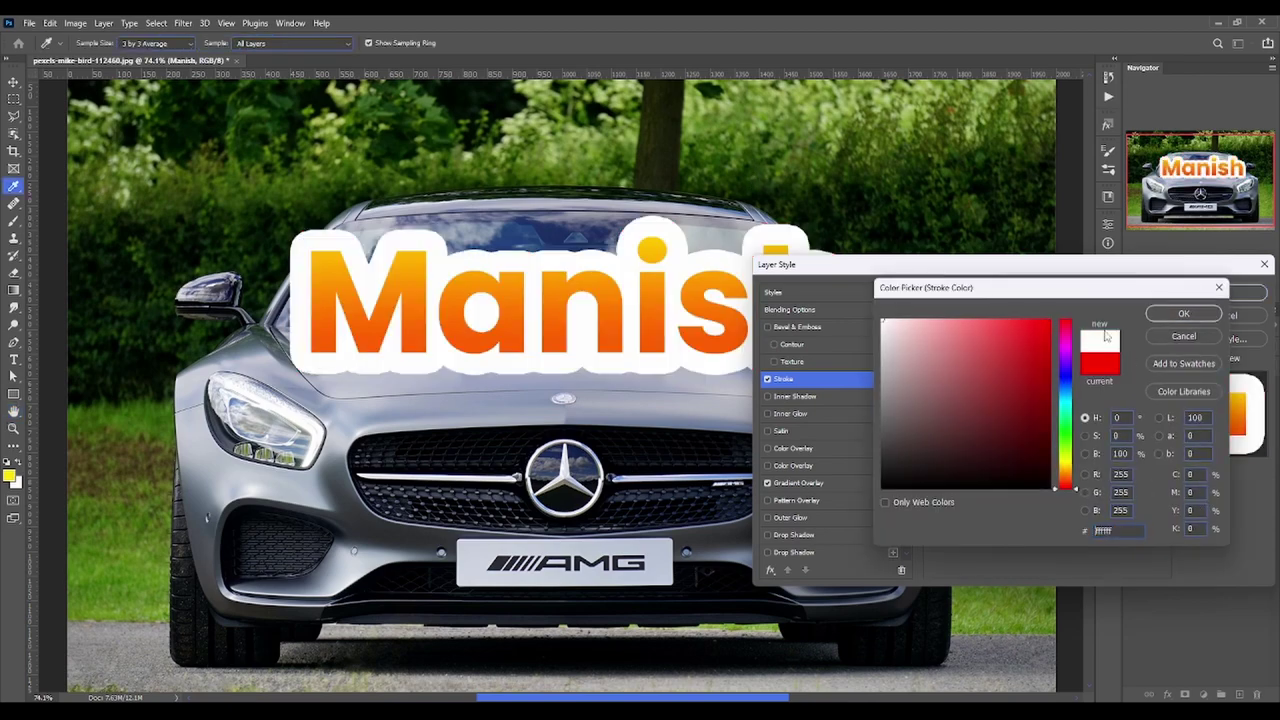
left_click(1183, 314)
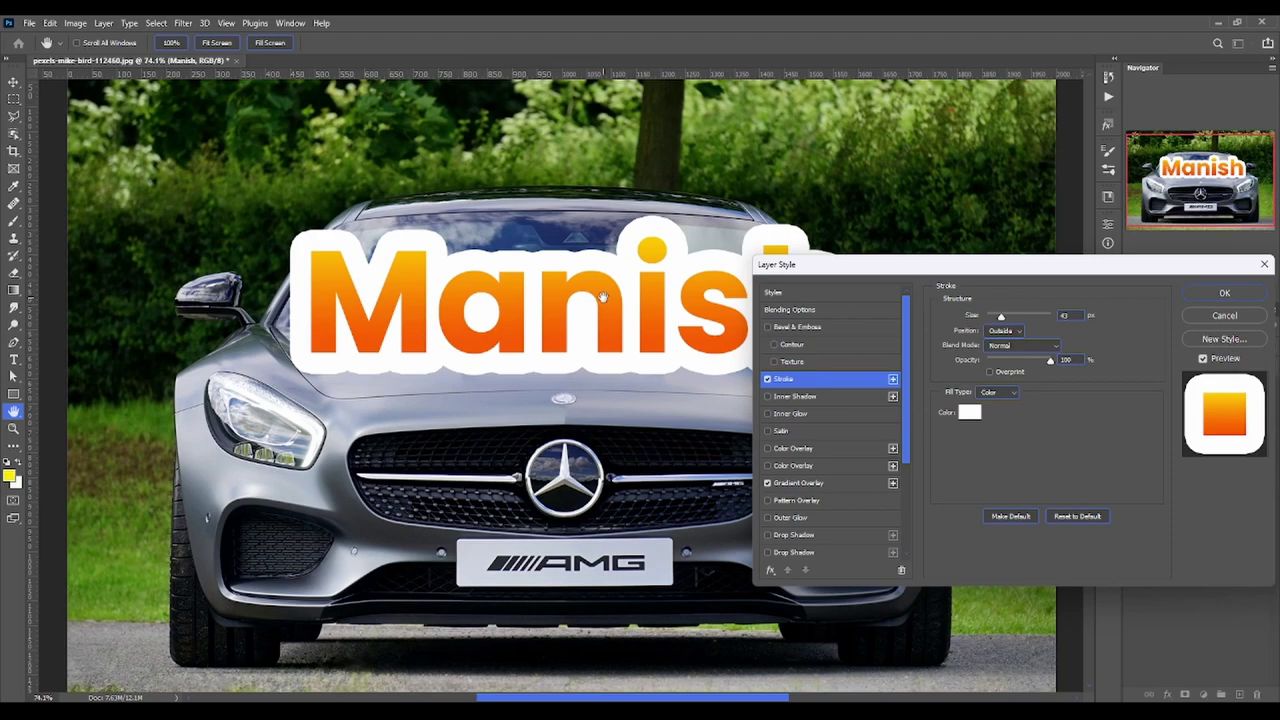
left_click(1224, 293)
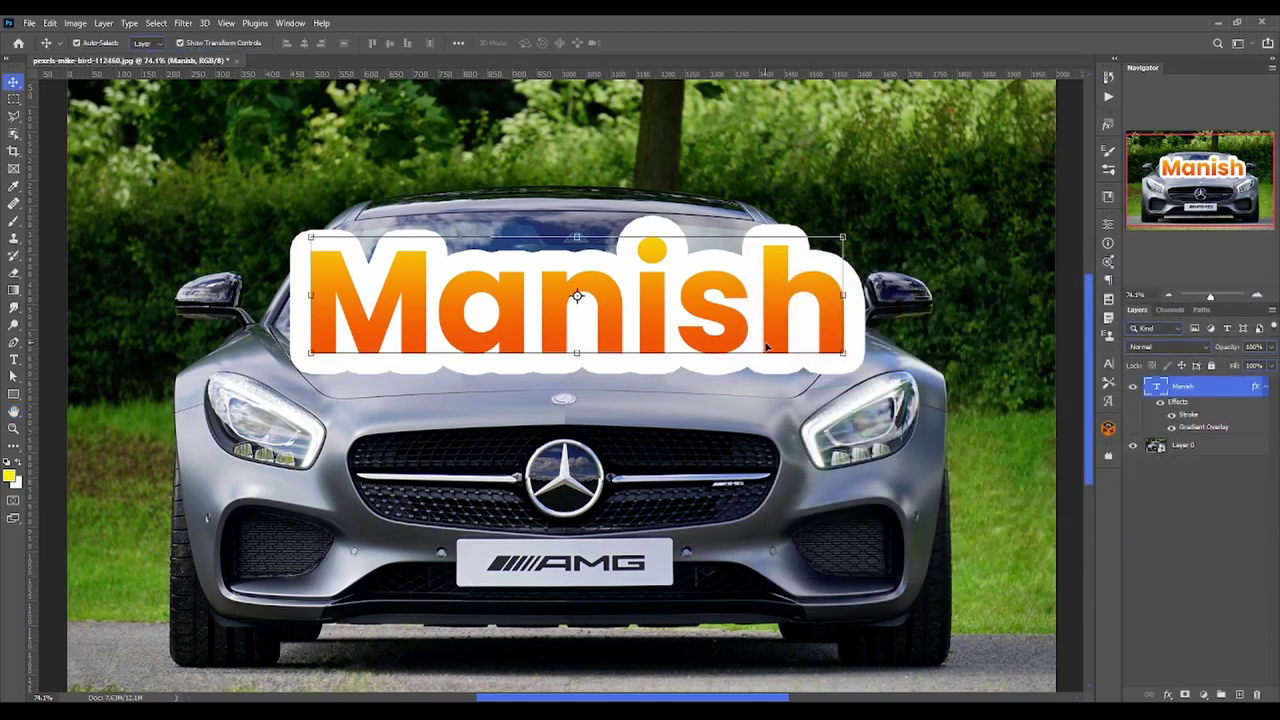